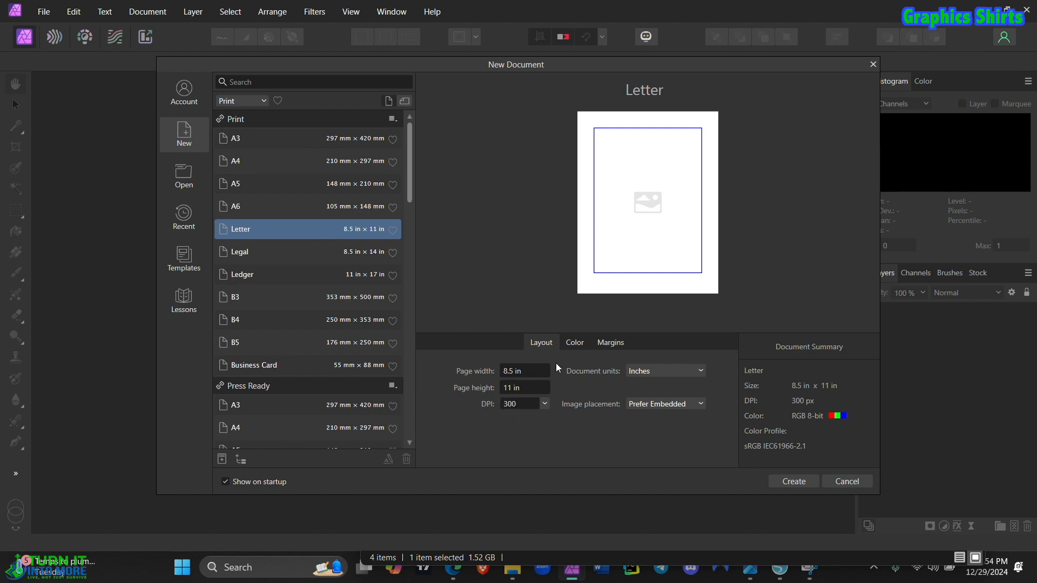
# Step: Create a new document with a page width of 11 in and a page height of 8.5 in
pyautogui.click(509, 368)
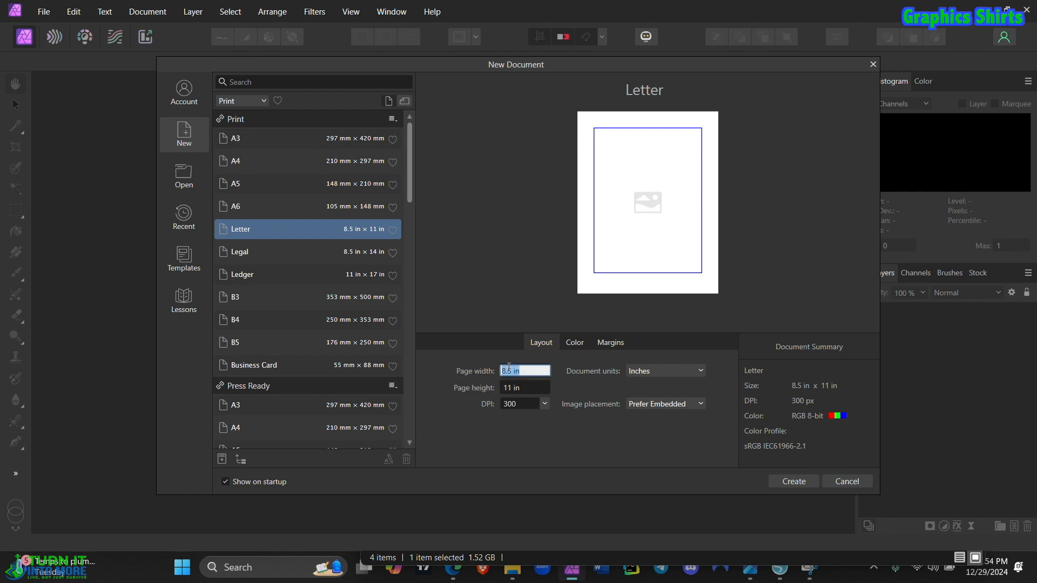
pyautogui.write('11')
pyautogui.press('Tab')
pyautogui.write('8')
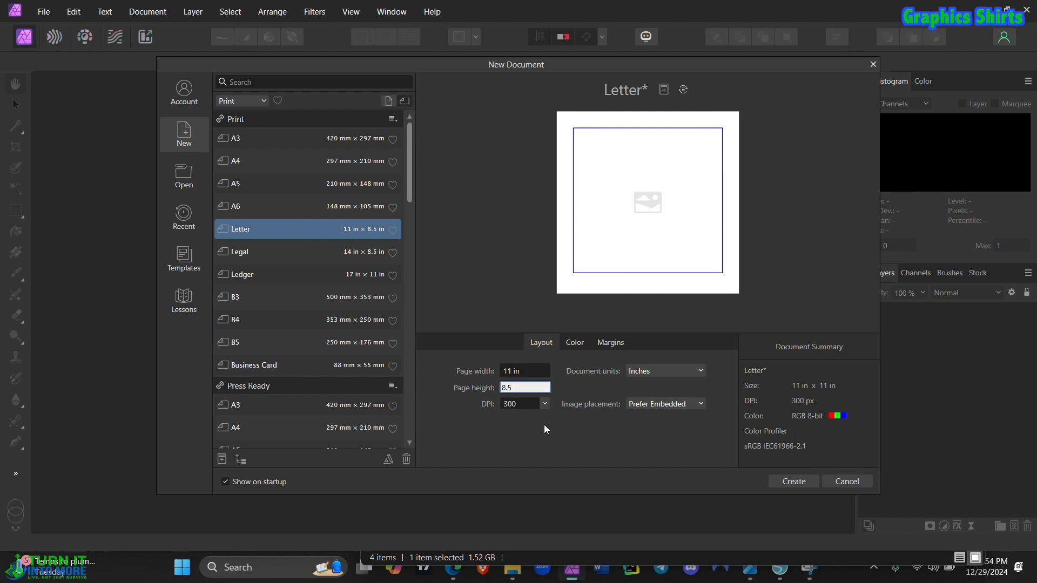
pyautogui.click(802, 481)
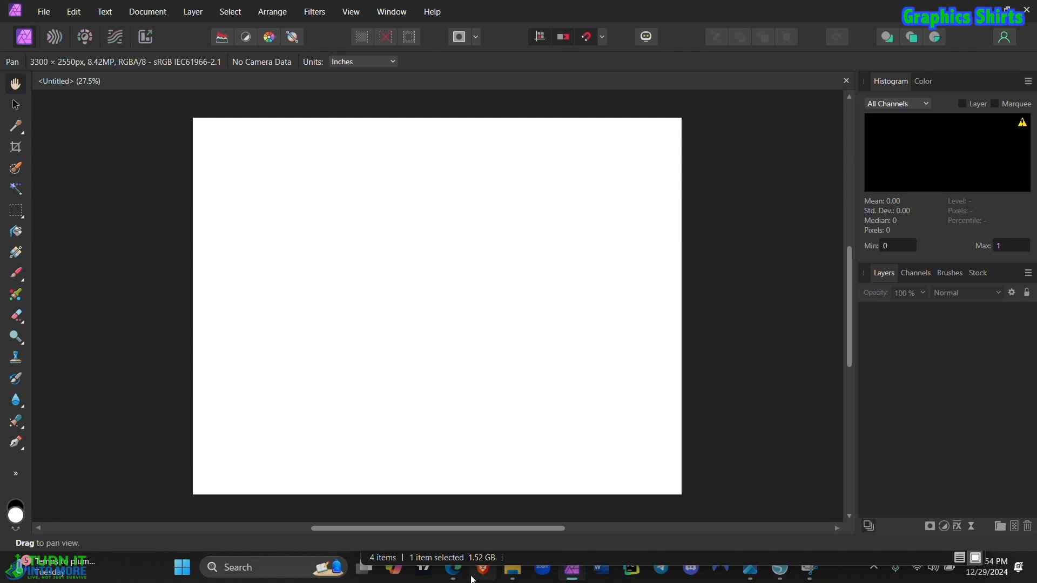
# Step: Switch to the browser and replace the heart shape query in Google with a search for "mickey mouse"
pyautogui.click(455, 580)
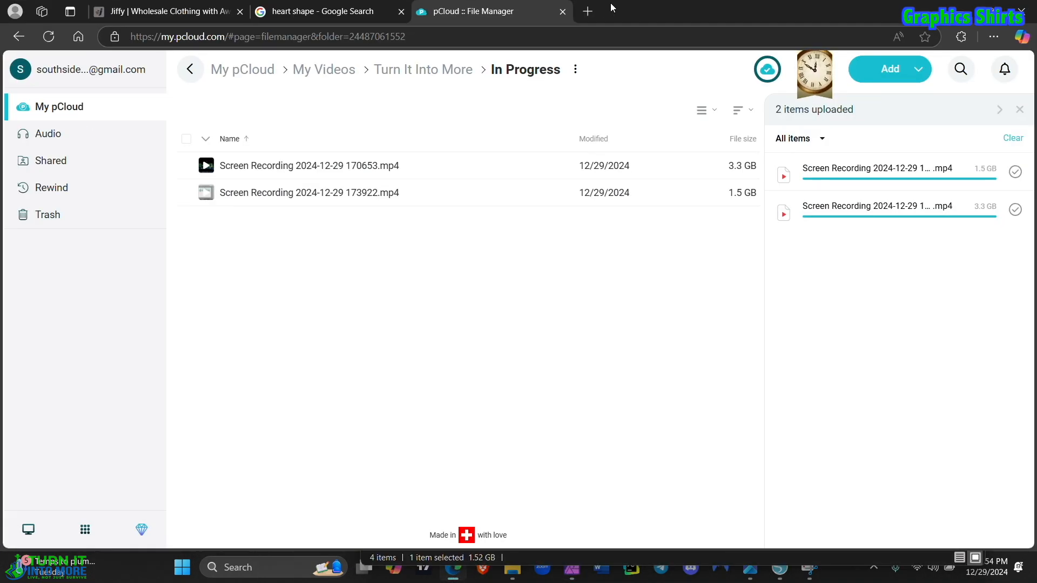
pyautogui.click(337, 11)
pyautogui.hscroll(5, 178, 216)
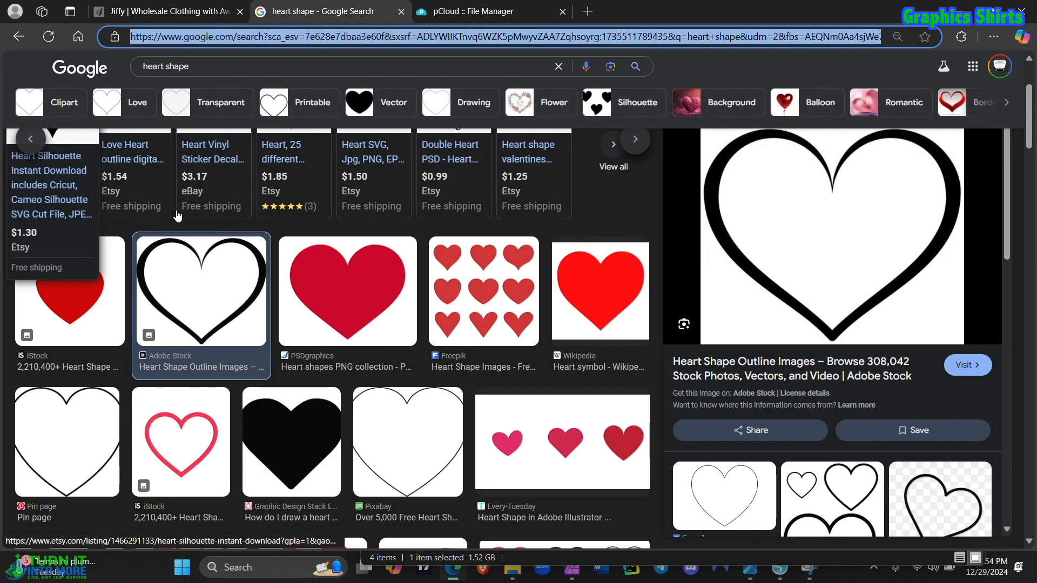
pyautogui.scroll(3, 180, 350)
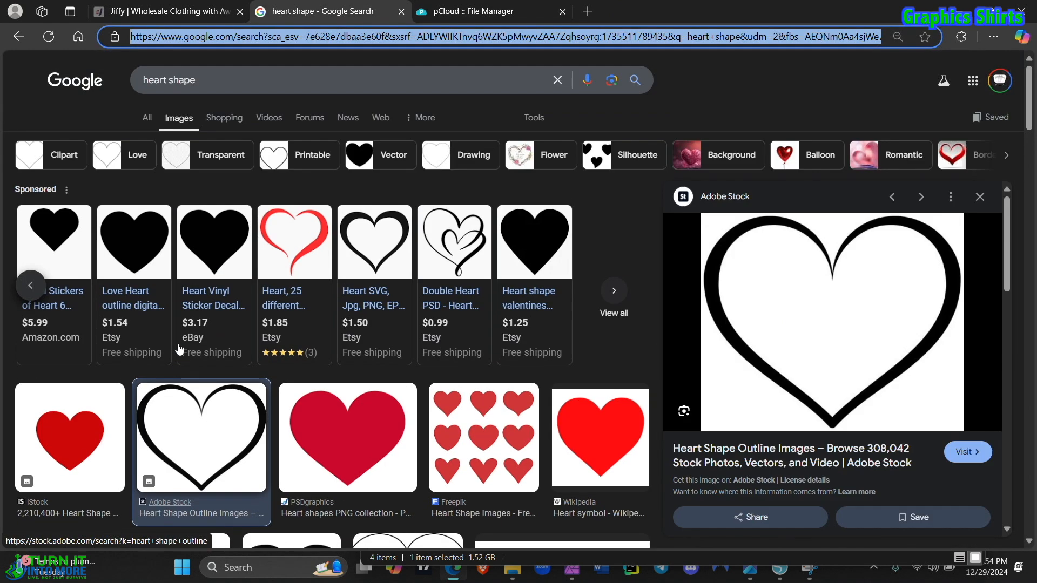
pyautogui.click(147, 120)
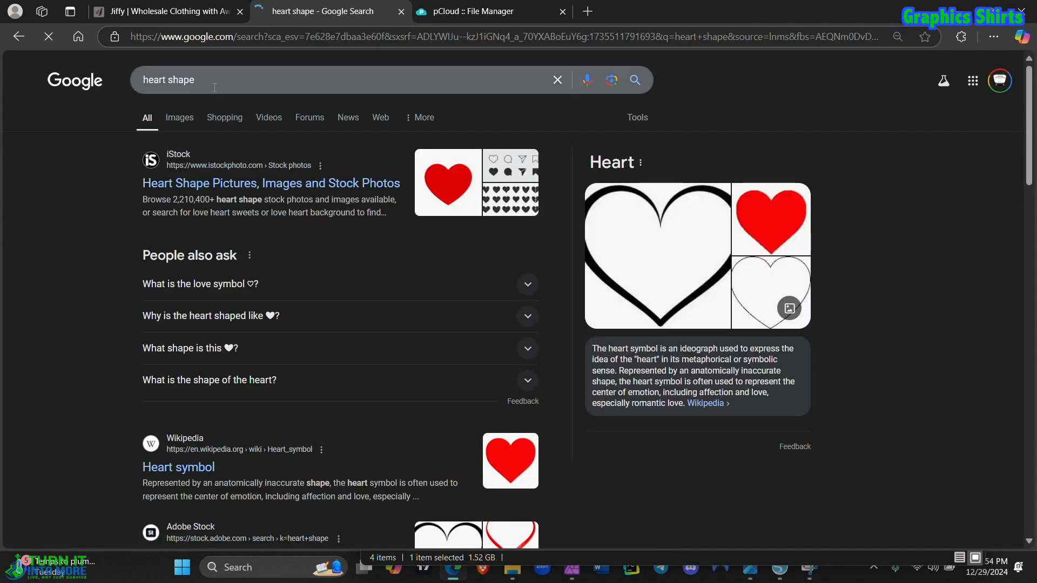
pyautogui.tripleClick(207, 81)
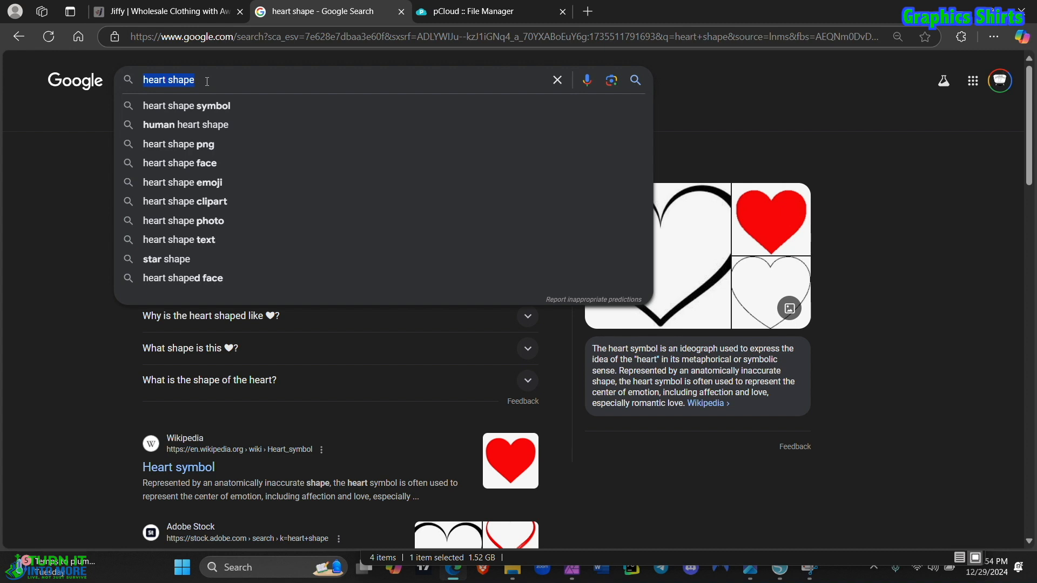
pyautogui.write('mickey')
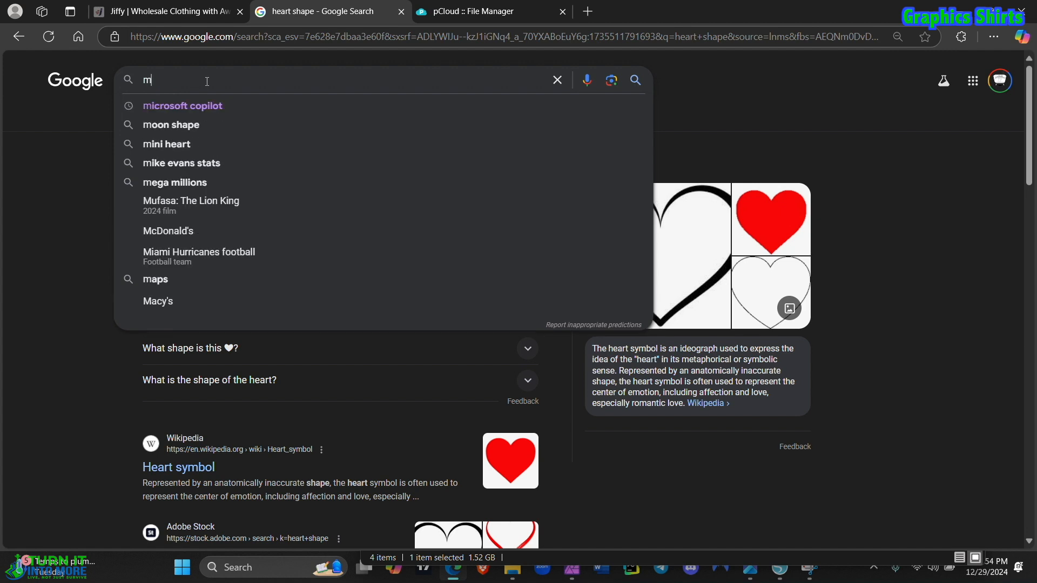
pyautogui.write(' mouse')
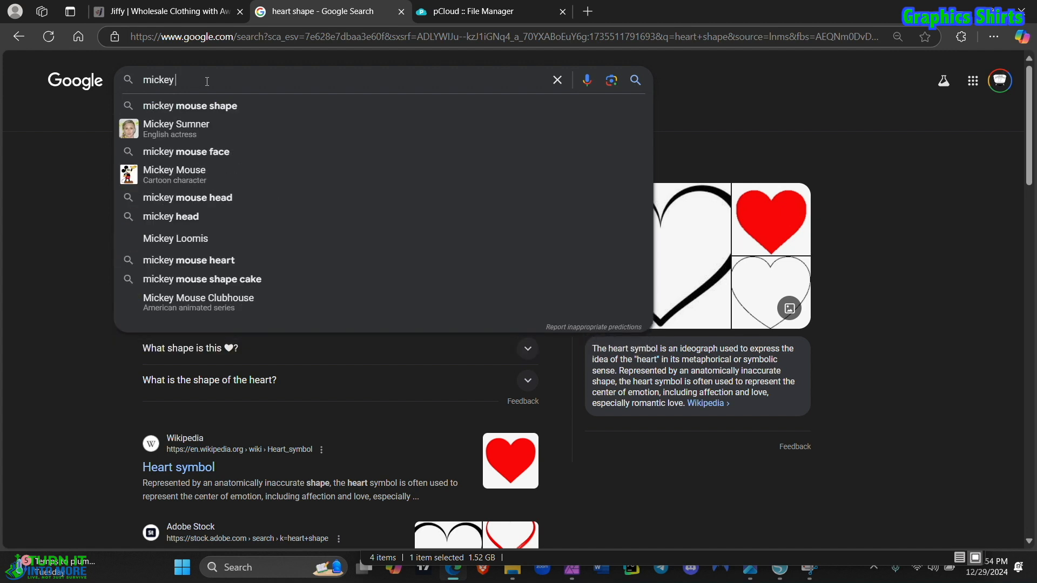
pyautogui.press('Return')
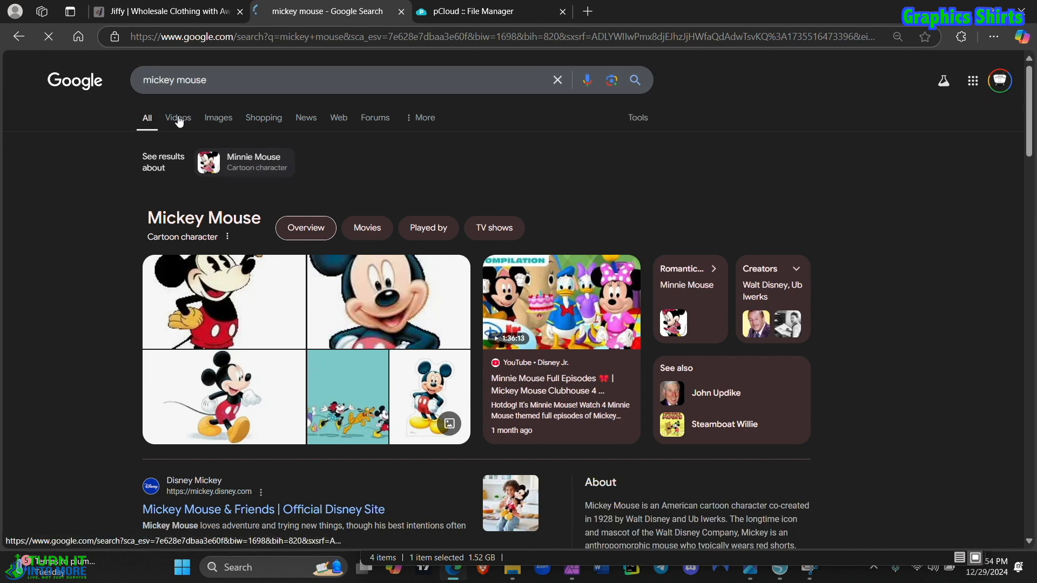
# Step: Switch to image results and search for "mickey mouse background"
pyautogui.click(177, 118)
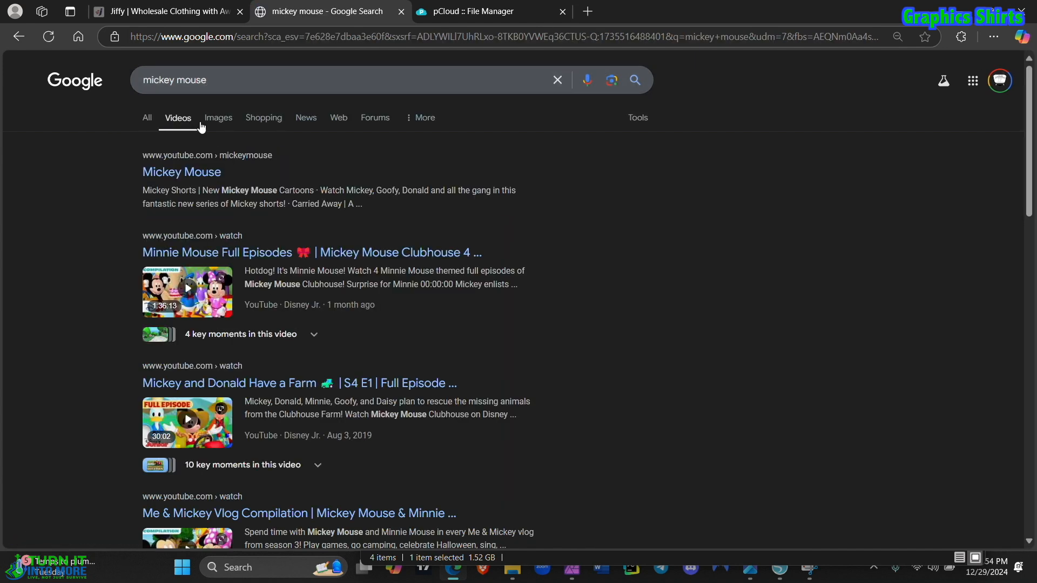
pyautogui.click(218, 118)
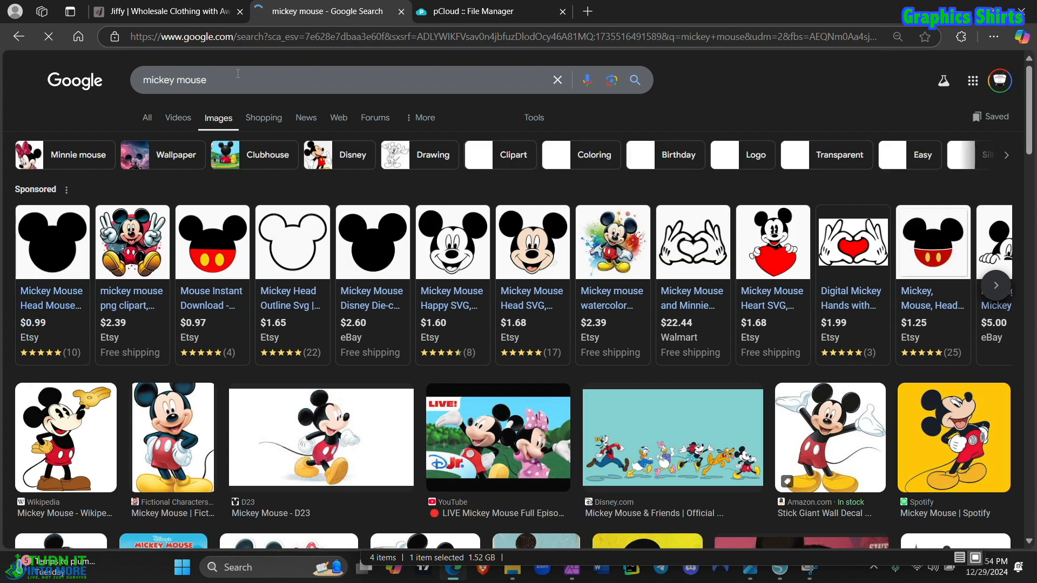
pyautogui.click(221, 76)
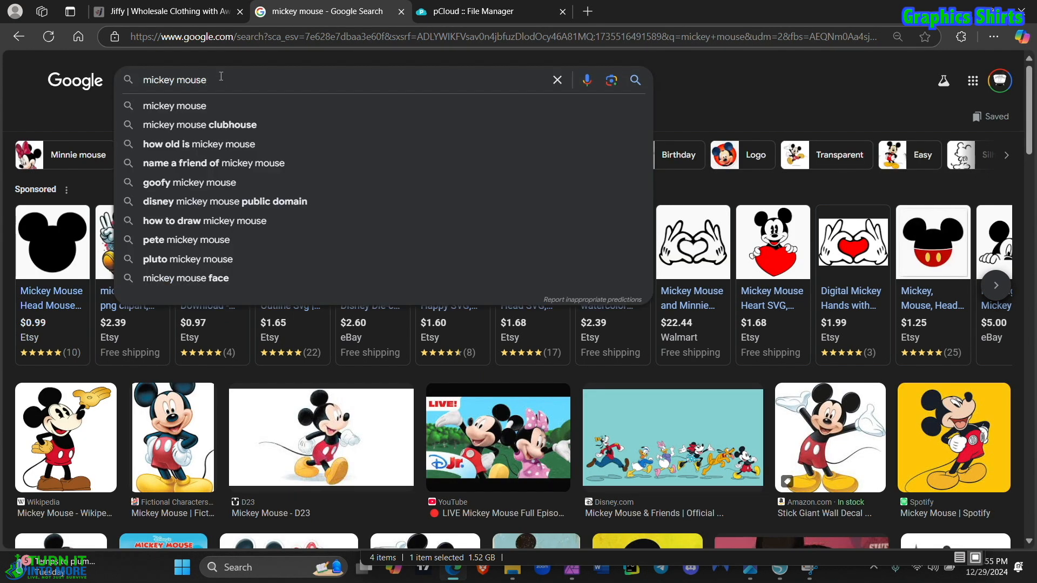
pyautogui.write('bac')
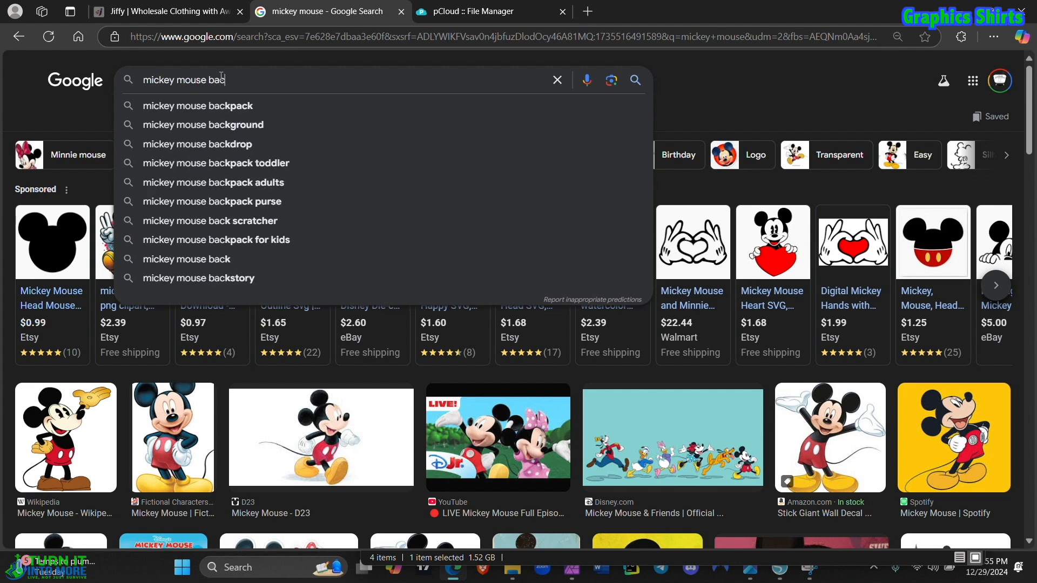
pyautogui.write('kground')
pyautogui.press('Return')
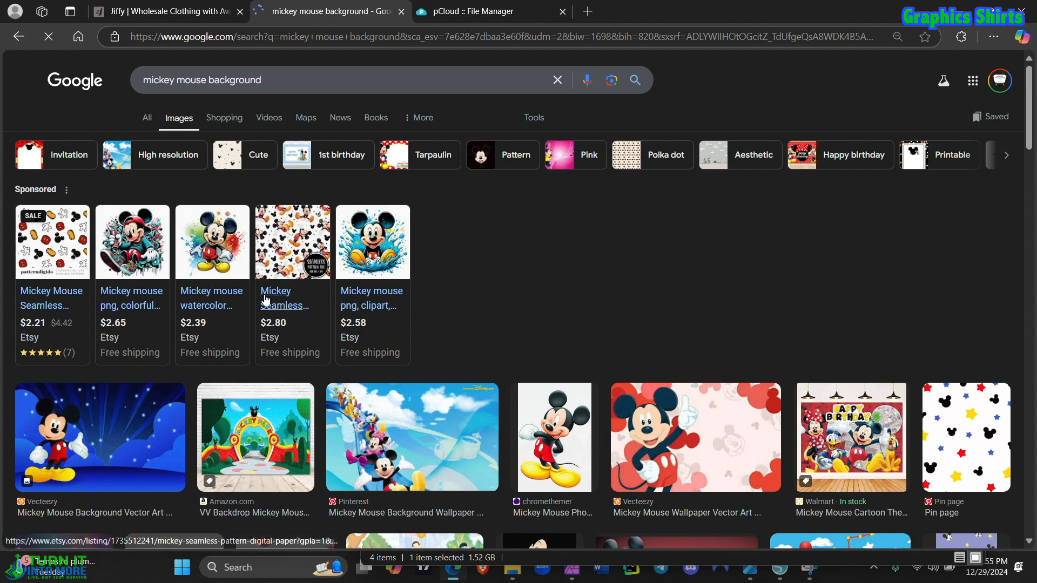
# Step: Save the Vecteezy picture of Mickey Mouse on a blue starry background as cute-little-mouse-background-free-vector.jpg
pyautogui.scroll(-3, 265, 299)
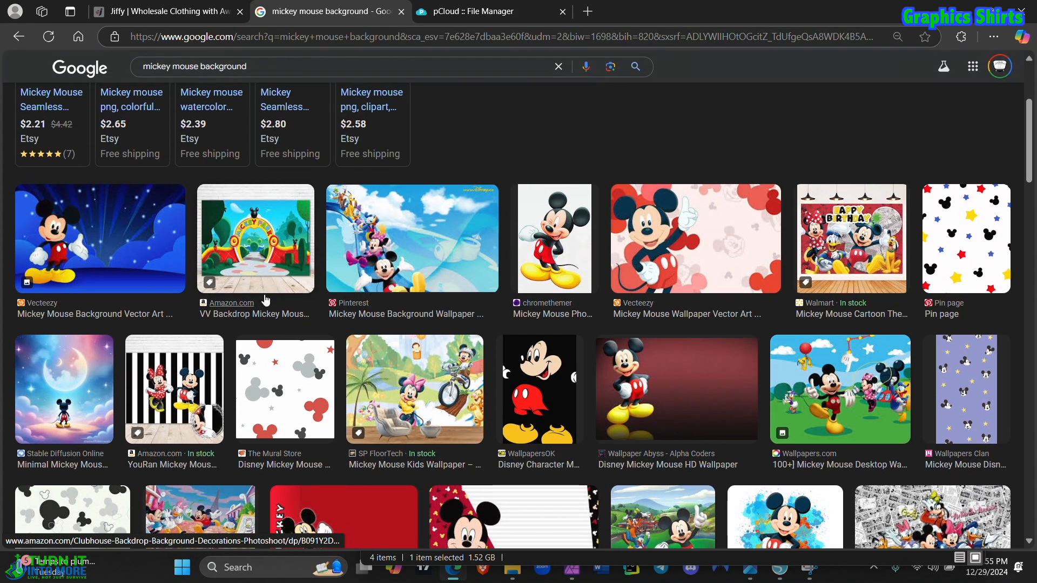
pyautogui.click(115, 228)
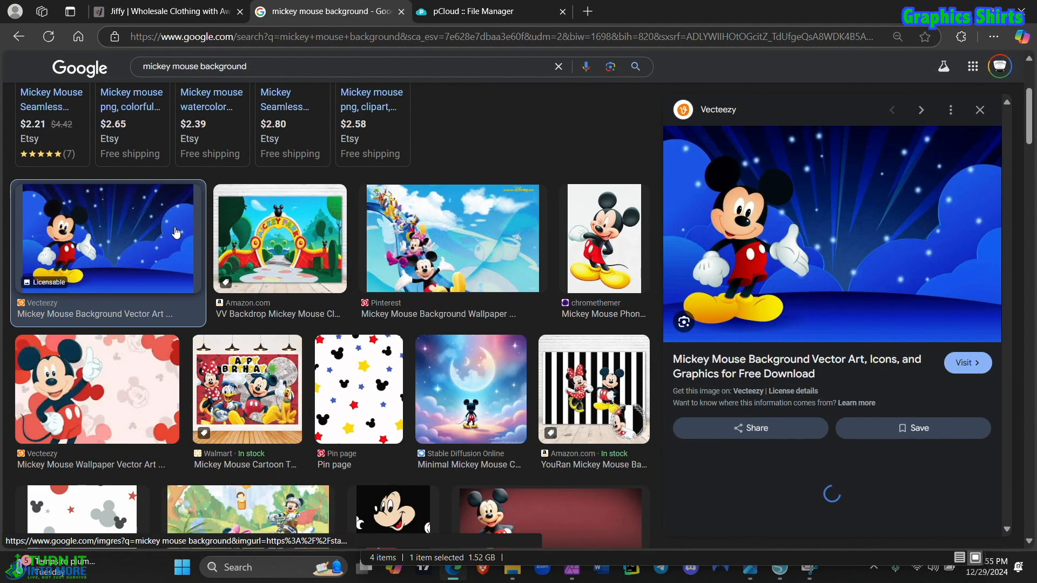
pyautogui.rightClick(811, 228)
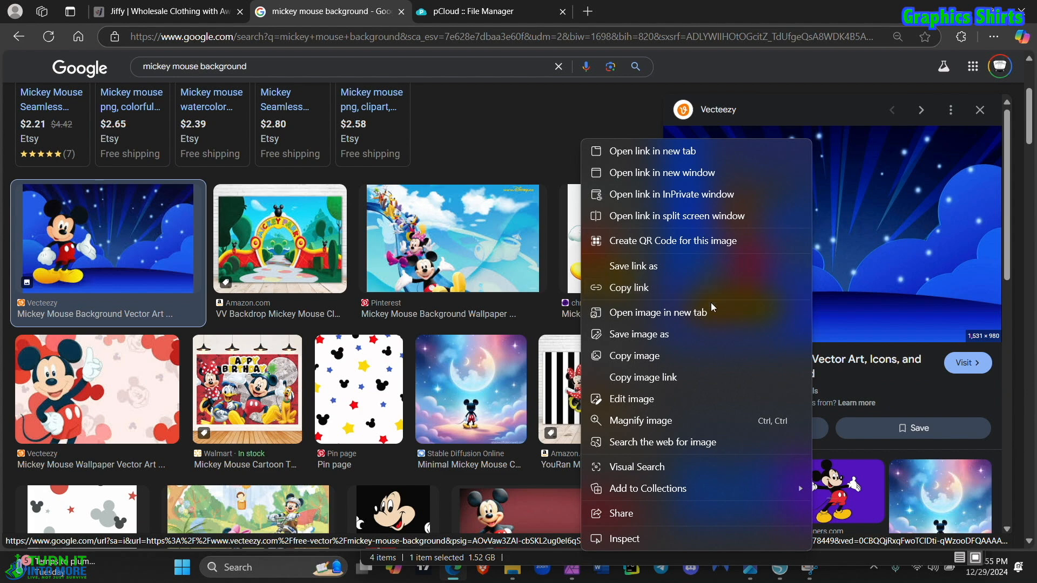
pyautogui.click(682, 336)
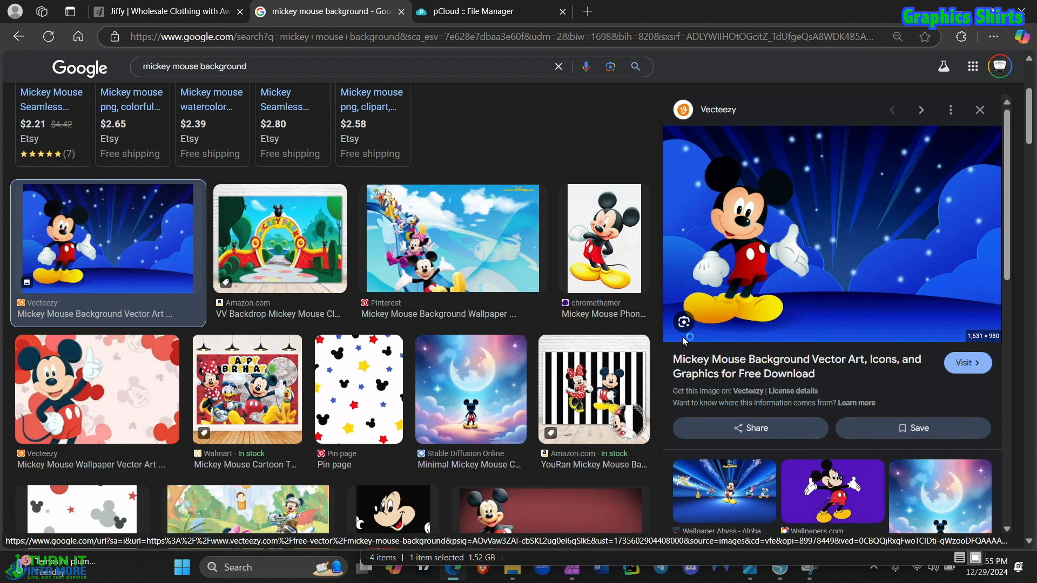
pyautogui.press('Return')
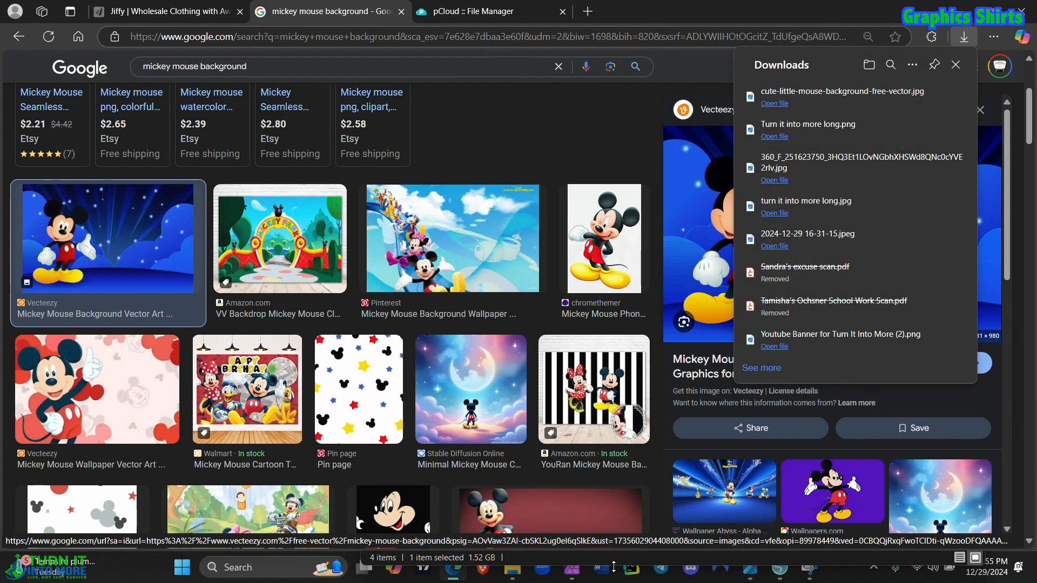
# Step: Return to Affinity Photo and place cute-little-mouse-background-free-vector from the Downloads folder onto the blank page
pyautogui.click(571, 569)
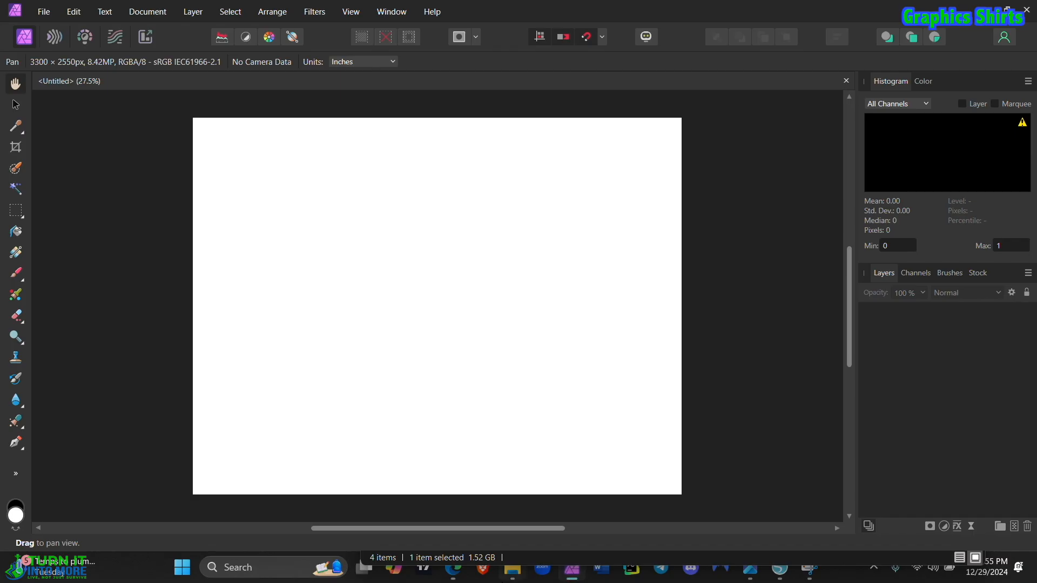
pyautogui.click(511, 574)
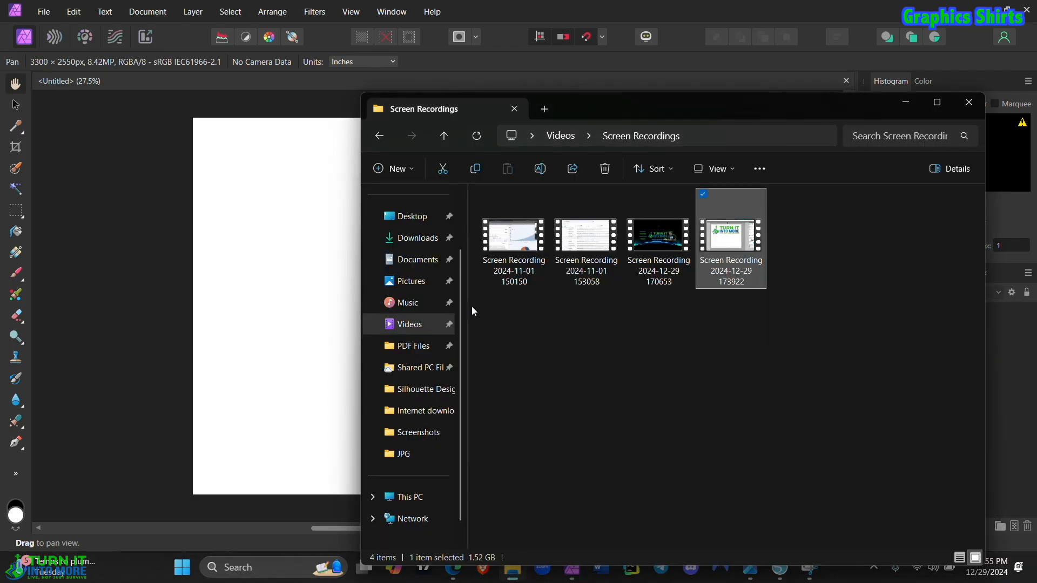
pyautogui.click(424, 238)
pyautogui.click(510, 256)
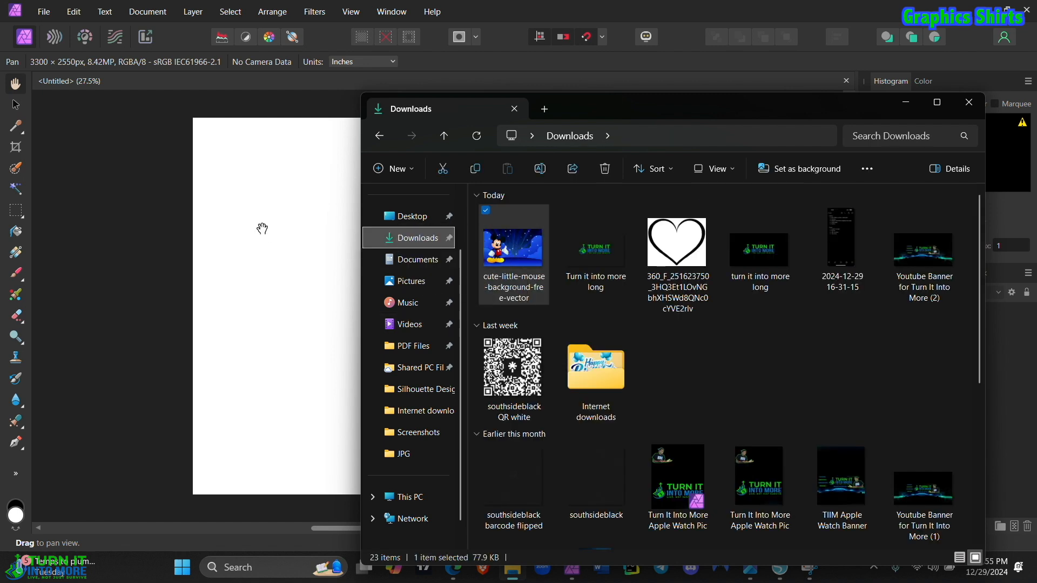
pyautogui.moveTo(511, 256); pyautogui.dragTo(262, 228)
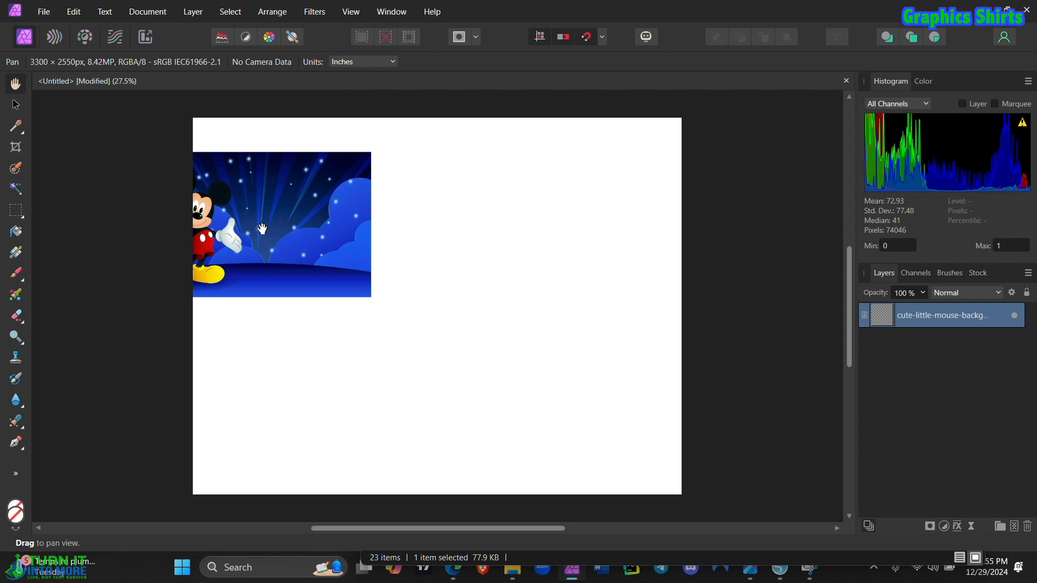
# Step: Align the placed Mickey Mouse image with the page's upper-left corner and enlarge it proportionally to about 263% so it covers the page
pyautogui.moveTo(262, 228); pyautogui.dragTo(277, 242)
pyautogui.click(20, 106)
pyautogui.click(248, 232)
pyautogui.moveTo(235, 228); pyautogui.dragTo(283, 201)
pyautogui.moveTo(435, 276); pyautogui.dragTo(703, 487)
pyautogui.scroll(3, 668, 398)
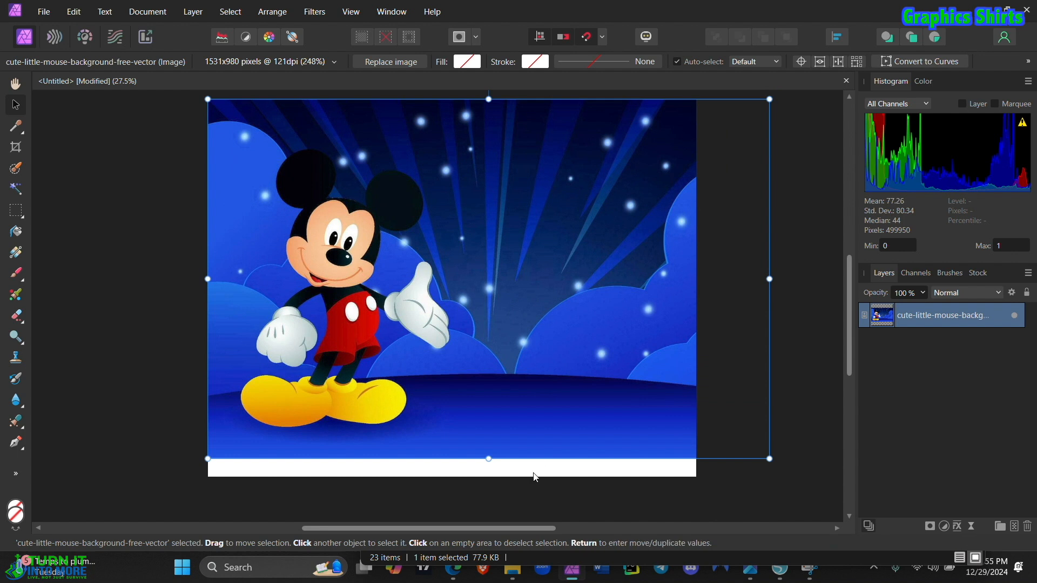
pyautogui.moveTo(769, 276); pyautogui.dragTo(688, 277)
pyautogui.doubleClick(688, 277)
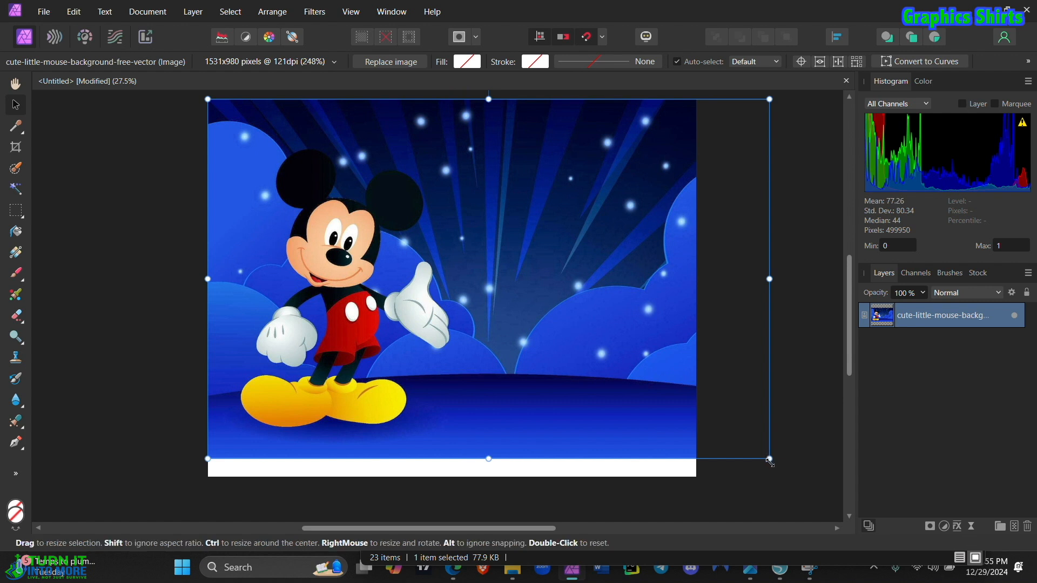
pyautogui.moveTo(775, 472); pyautogui.dragTo(801, 490)
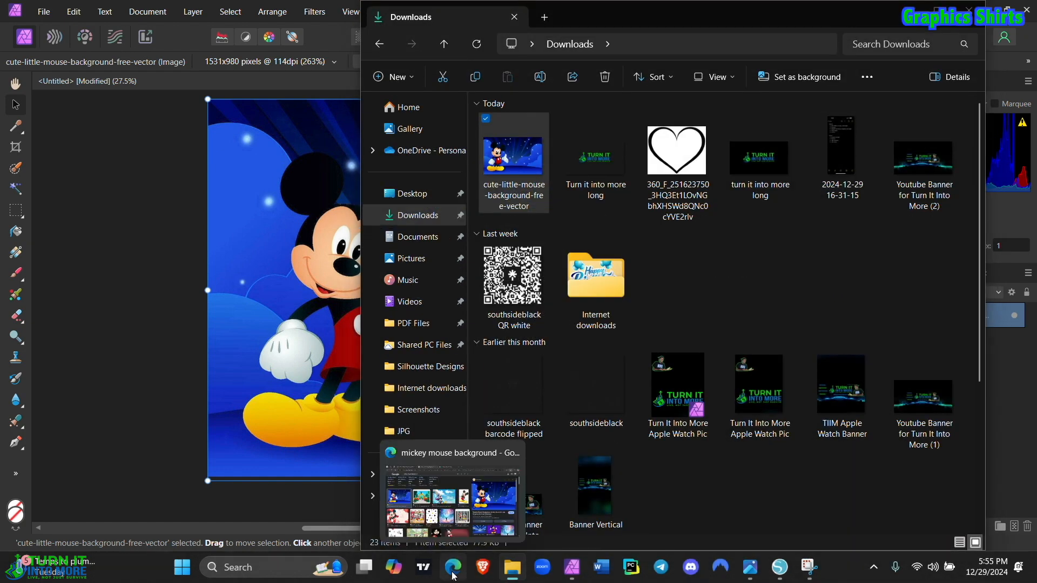
# Step: Switch back to the browser and search Google Images for "spiderman png"
pyautogui.click(453, 571)
pyautogui.scroll(4, 227, 243)
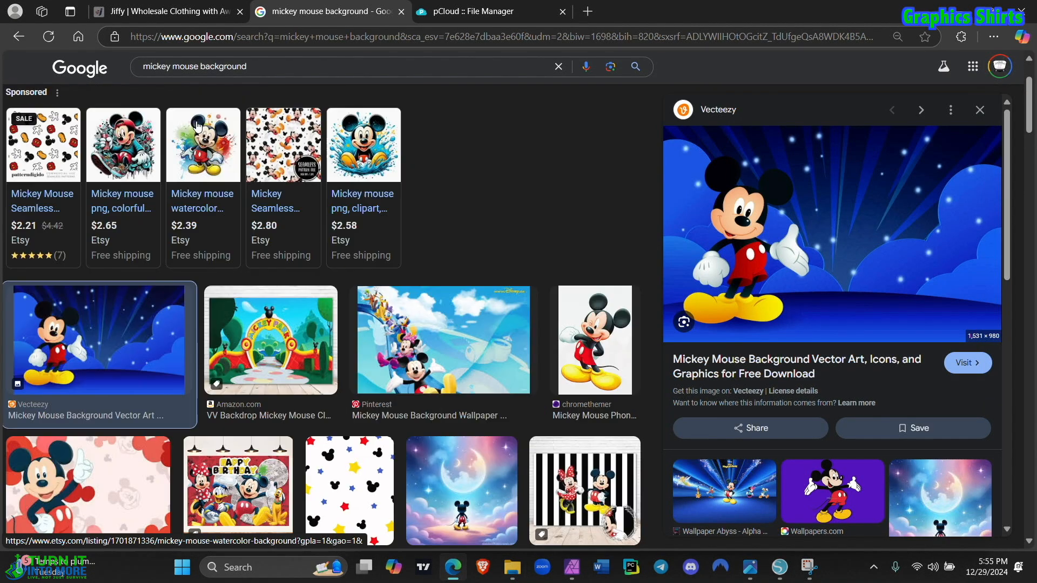
pyautogui.click(197, 80)
pyautogui.hotkey('ctrl', 'a')
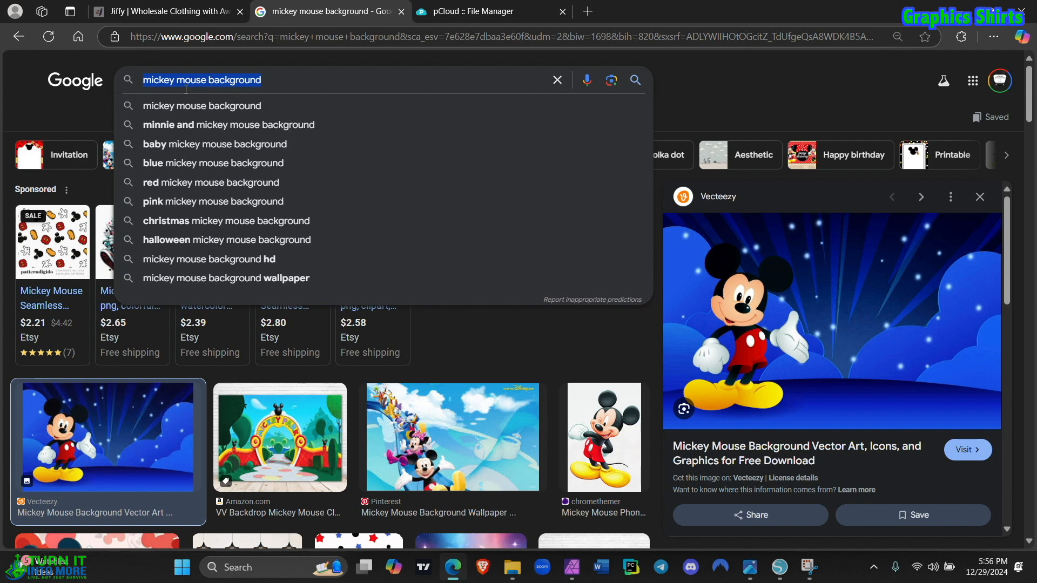
pyautogui.write('spide')
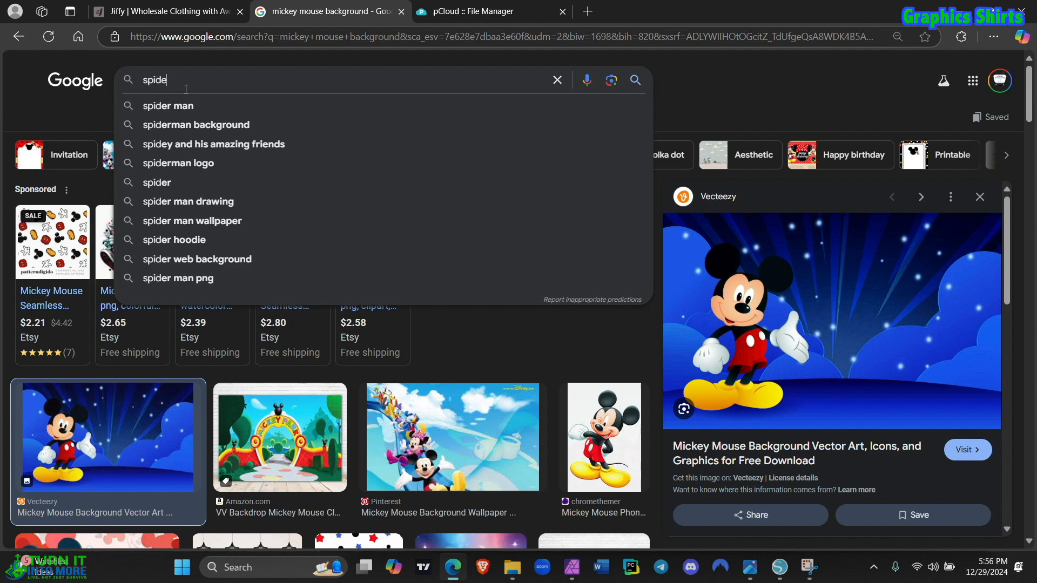
pyautogui.write('rman')
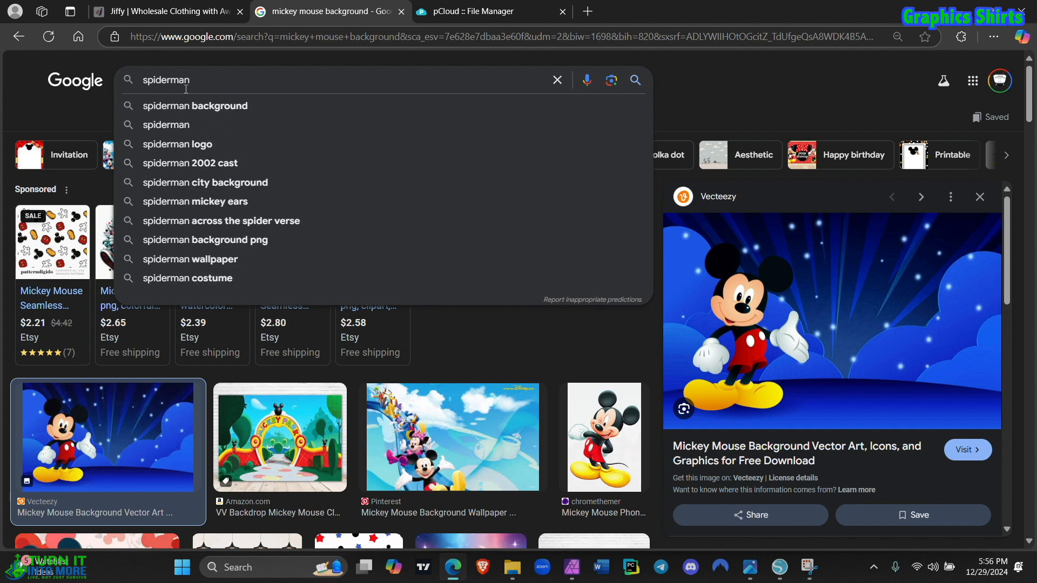
pyautogui.write(' png')
pyautogui.press('Return')
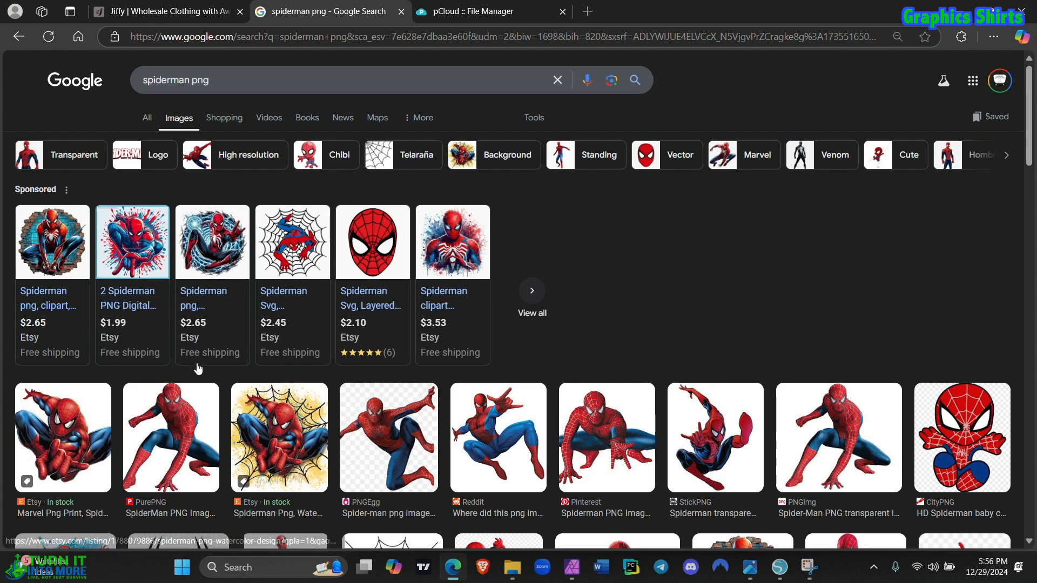
# Step: Open the Reddit result of the leaping Spider-Man and save its picture to Downloads as the WEBP file 2f97an638ty71
pyautogui.scroll(-2, 198, 369)
pyautogui.scroll(-2, 198, 368)
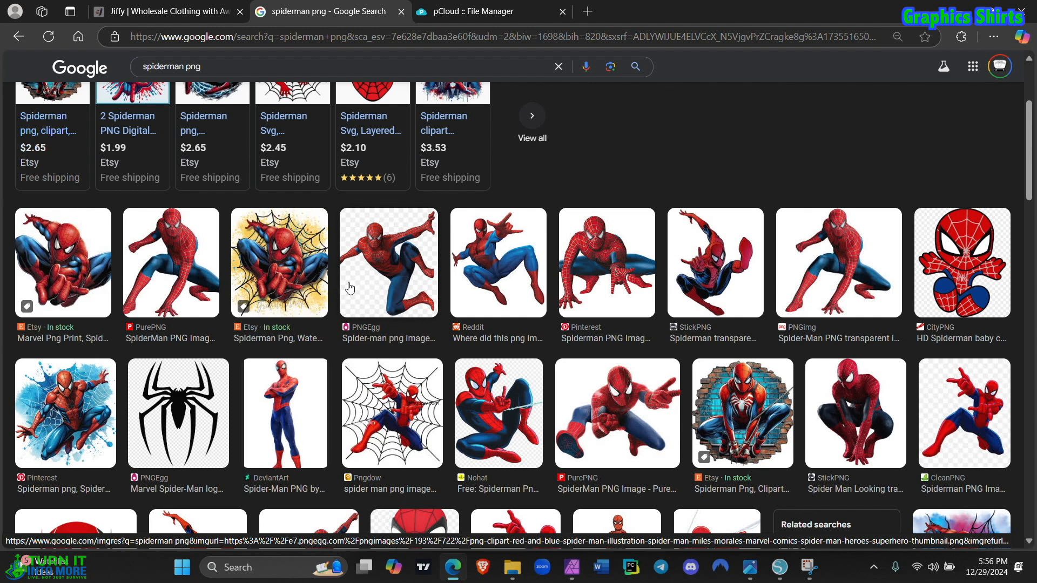
pyautogui.click(487, 268)
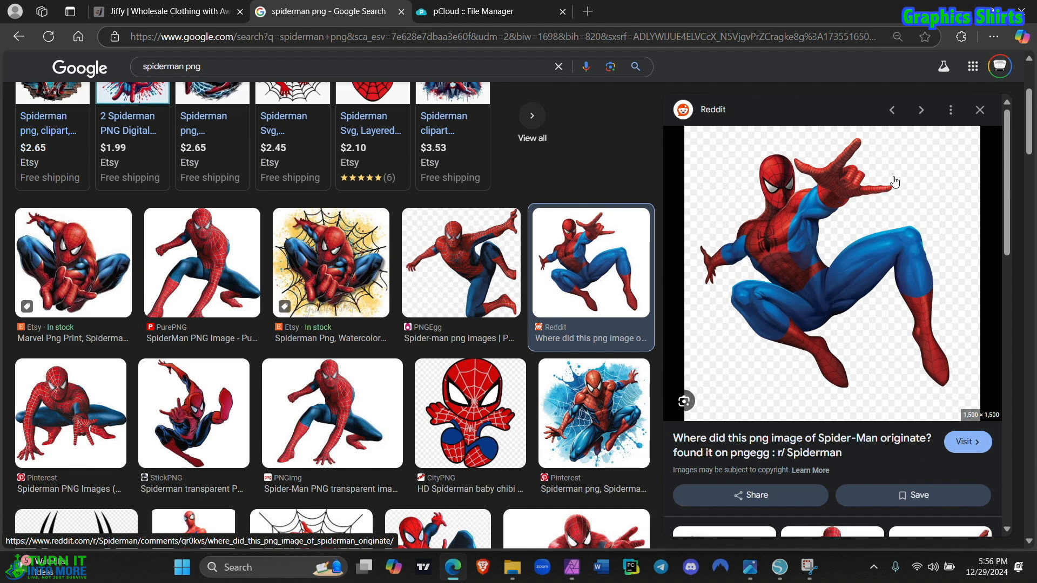
pyautogui.rightClick(804, 213)
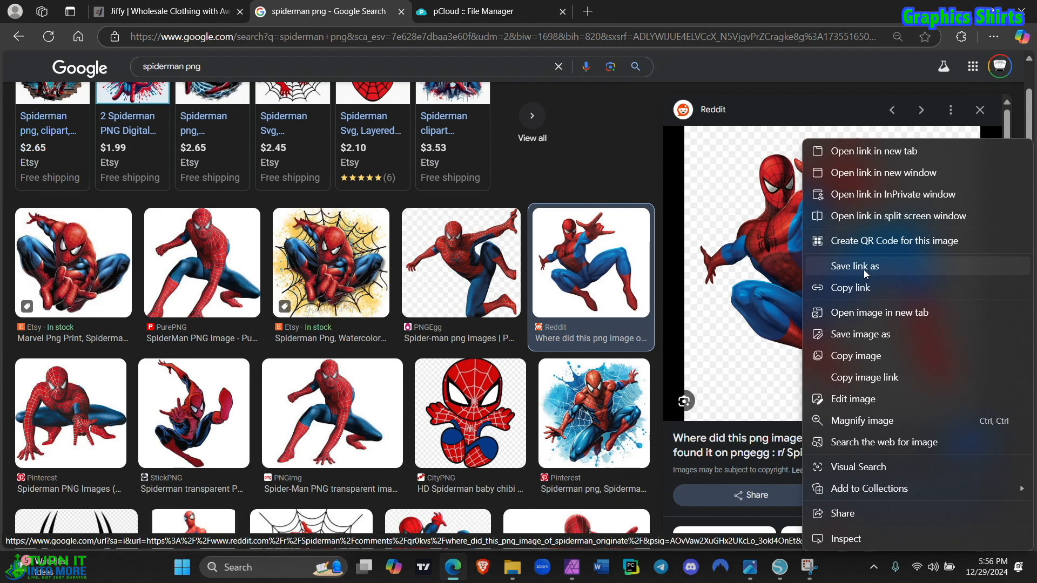
pyautogui.click(873, 335)
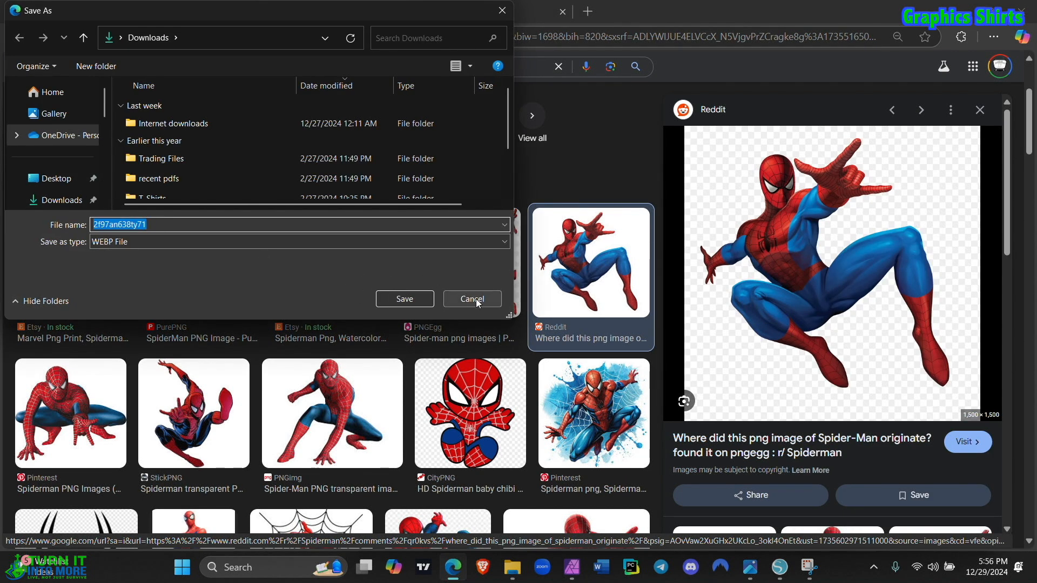
pyautogui.click(425, 301)
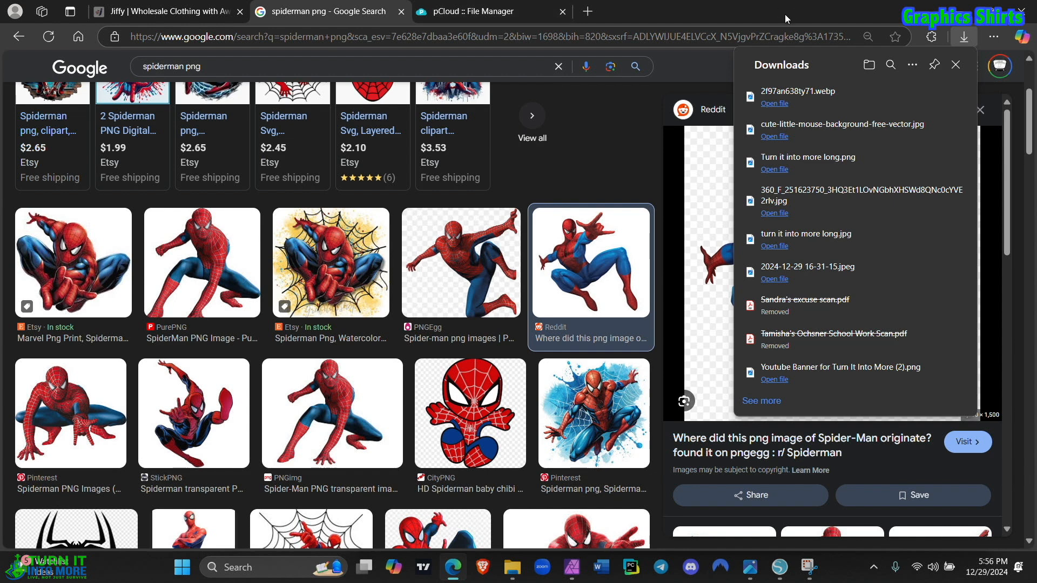
# Step: Shrink the browser window, open Google in a new tab and search for "convert webp to png"
pyautogui.click(668, 15)
pyautogui.doubleClick(668, 15)
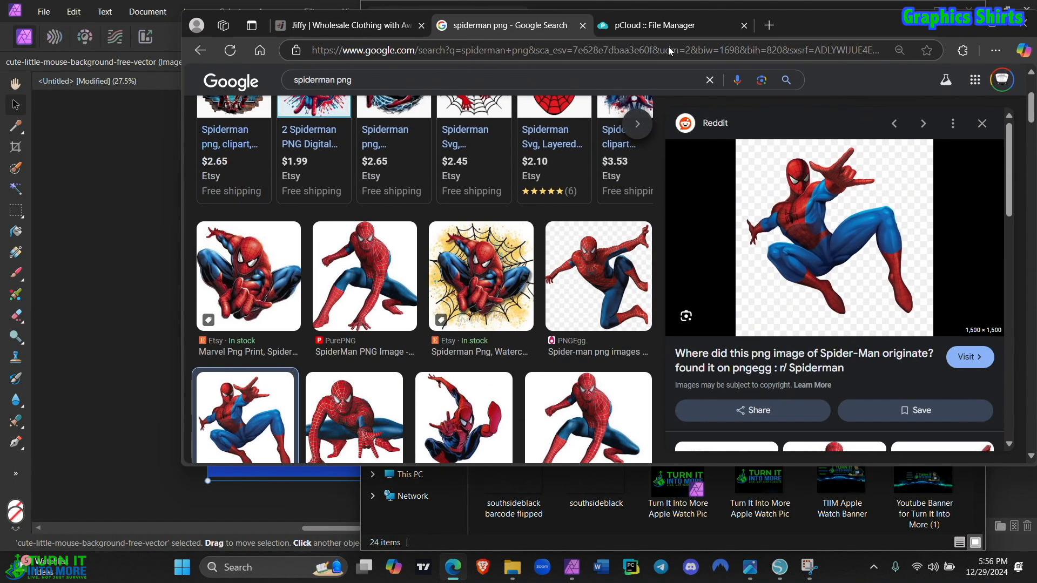
pyautogui.moveTo(668, 46); pyautogui.dragTo(575, 77)
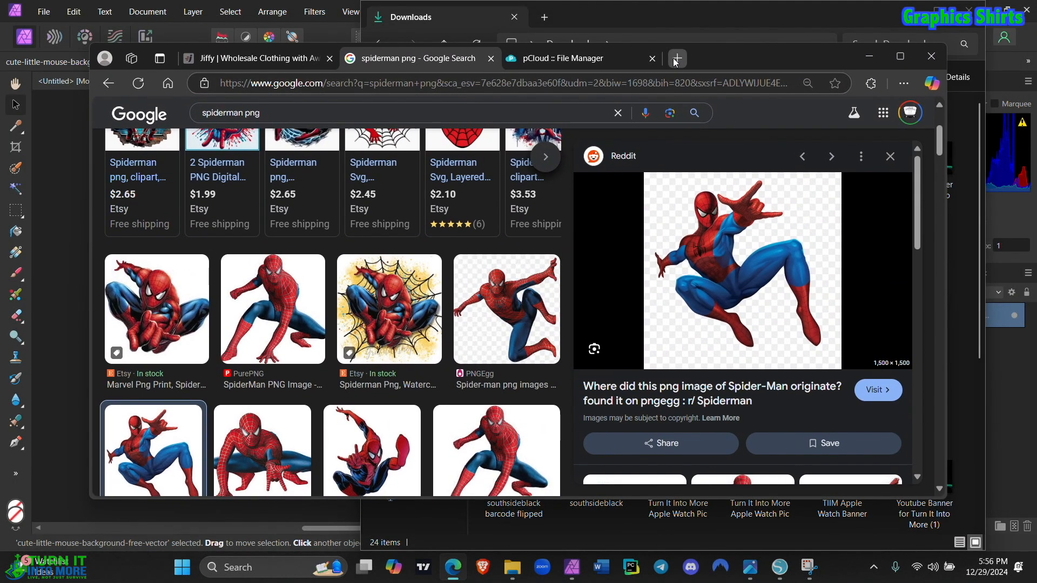
pyautogui.click(677, 58)
pyautogui.write('g')
pyautogui.press('Return')
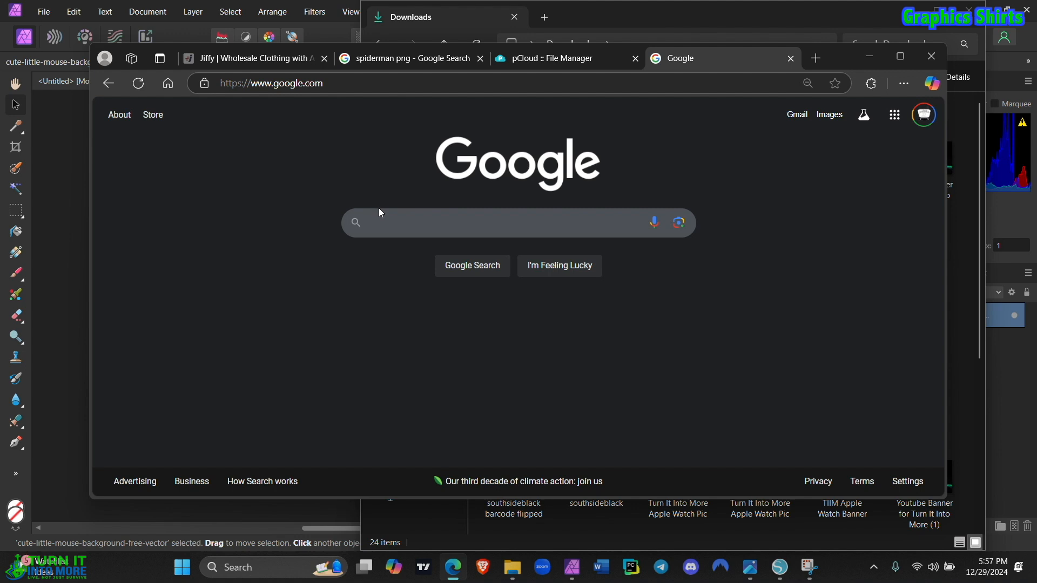
pyautogui.click(382, 222)
pyautogui.write('nve')
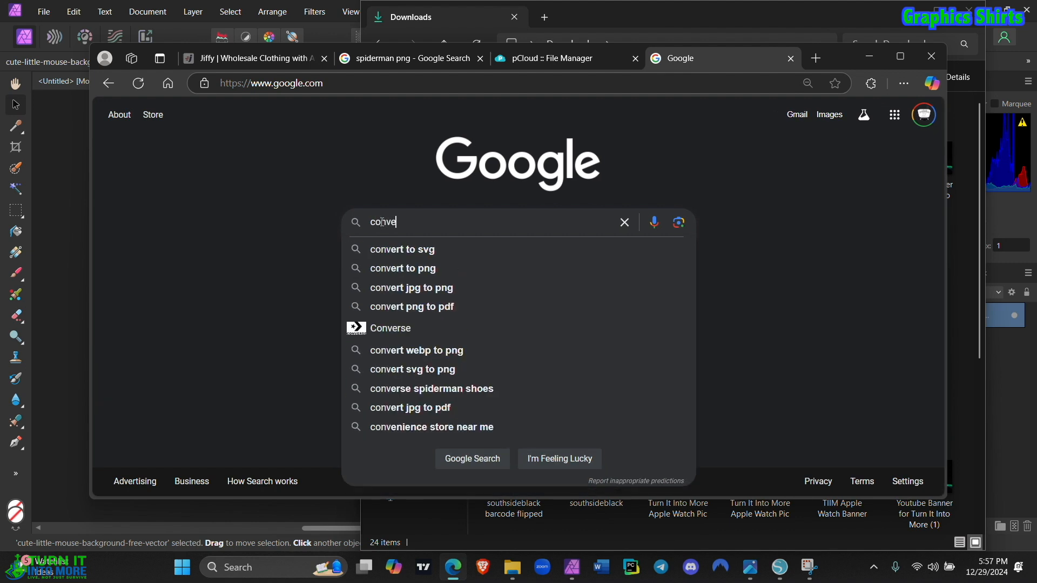
pyautogui.write('rt webp')
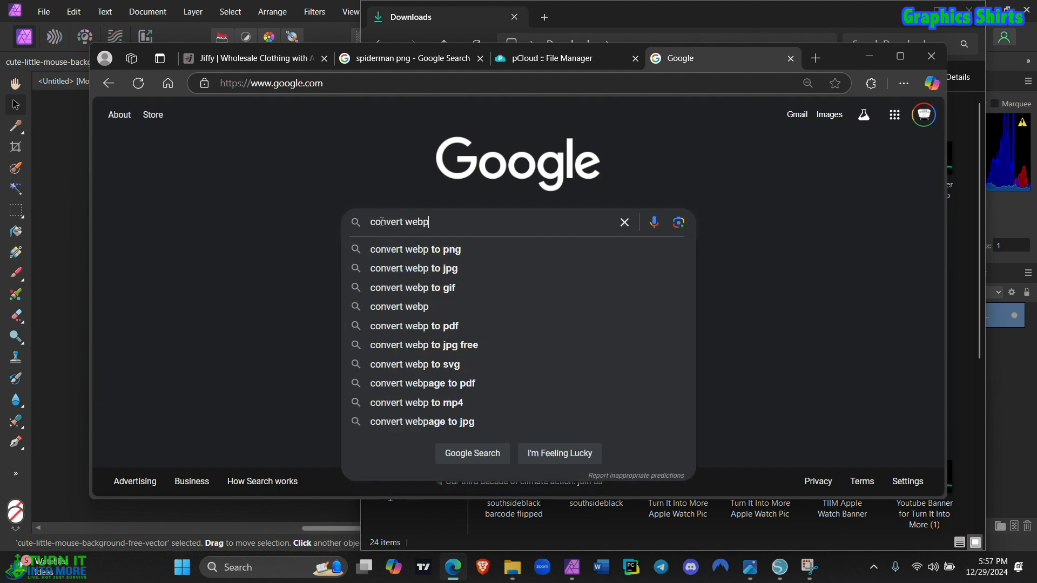
pyautogui.click(441, 254)
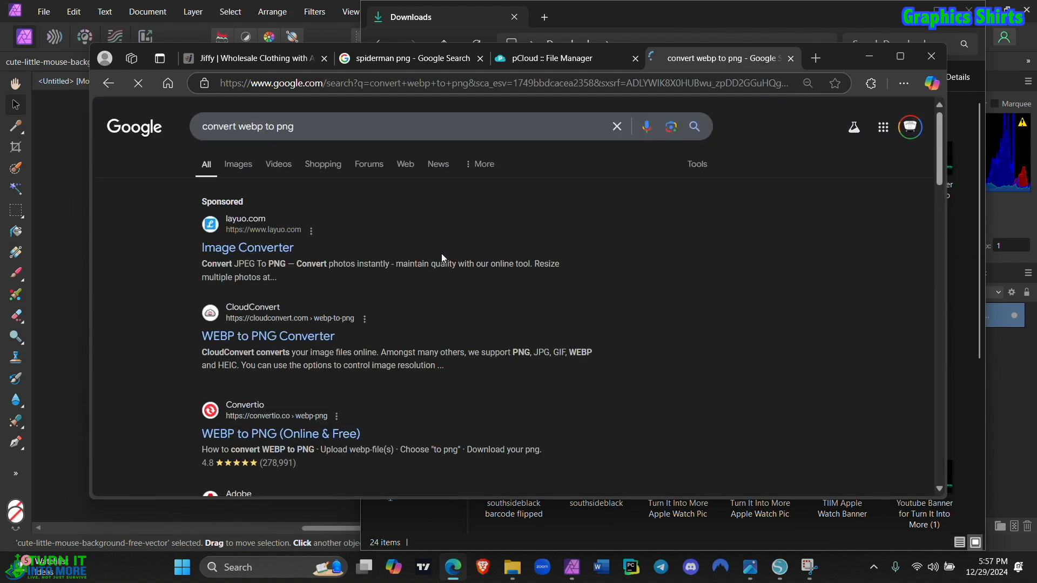
# Step: Open CloudConvert's WEBP to PNG Converter and load 2f97an638ty71.webp from the Downloads folder
pyautogui.scroll(-2, 303, 334)
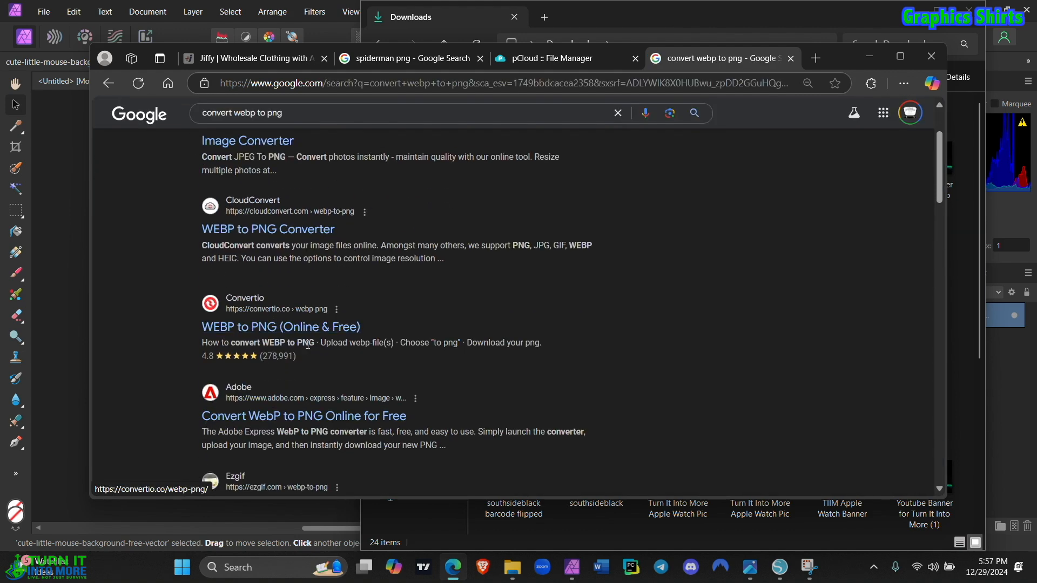
pyautogui.scroll(2, 283, 326)
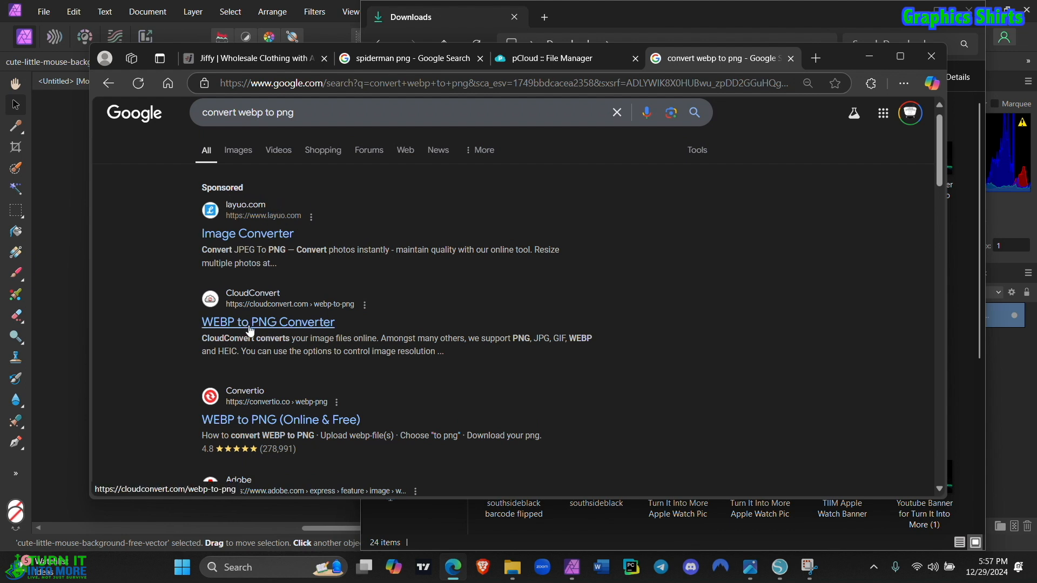
pyautogui.click(268, 326)
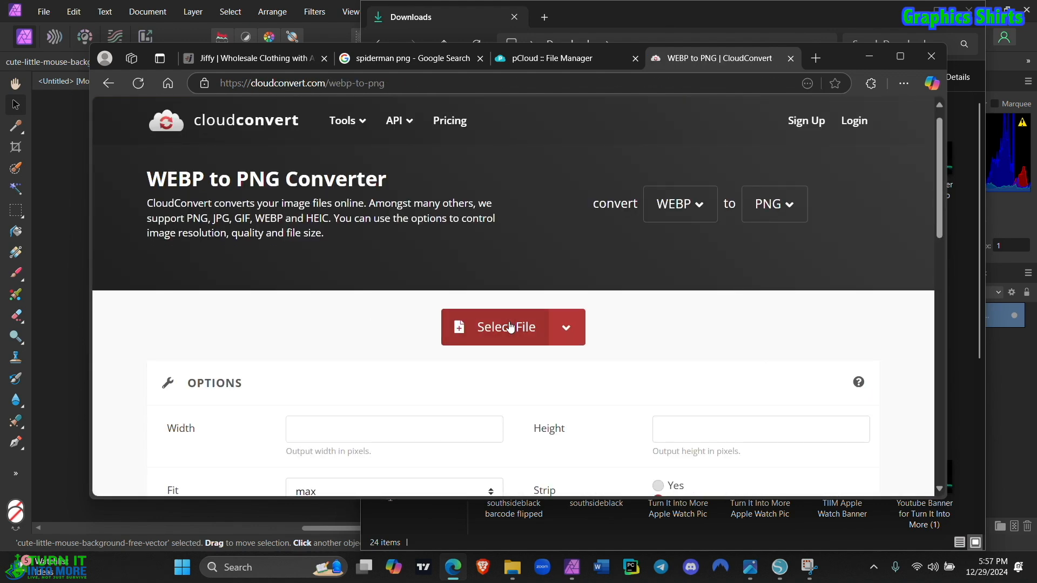
pyautogui.click(510, 328)
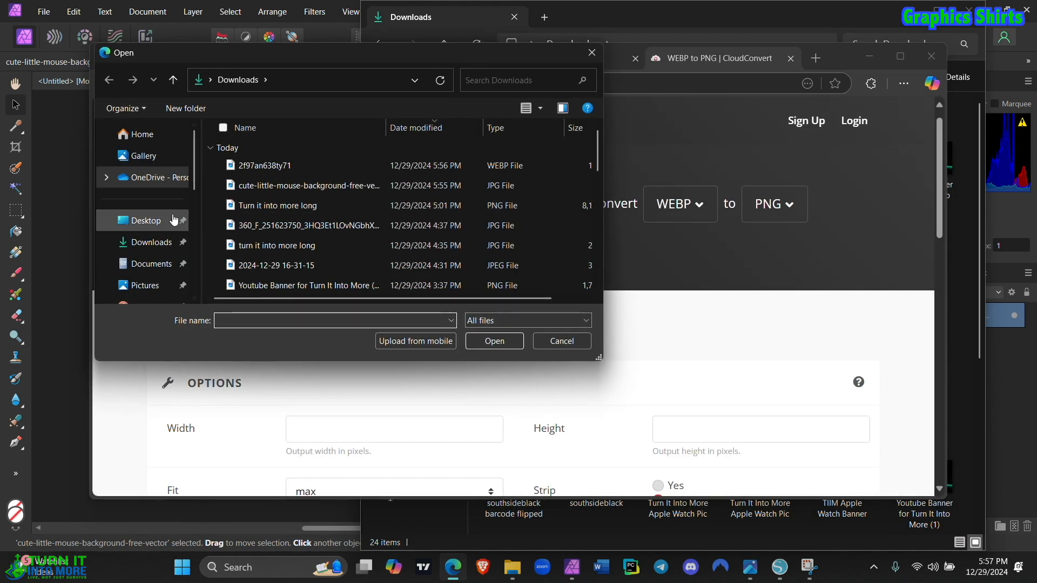
pyautogui.click(278, 168)
pyautogui.doubleClick(279, 168)
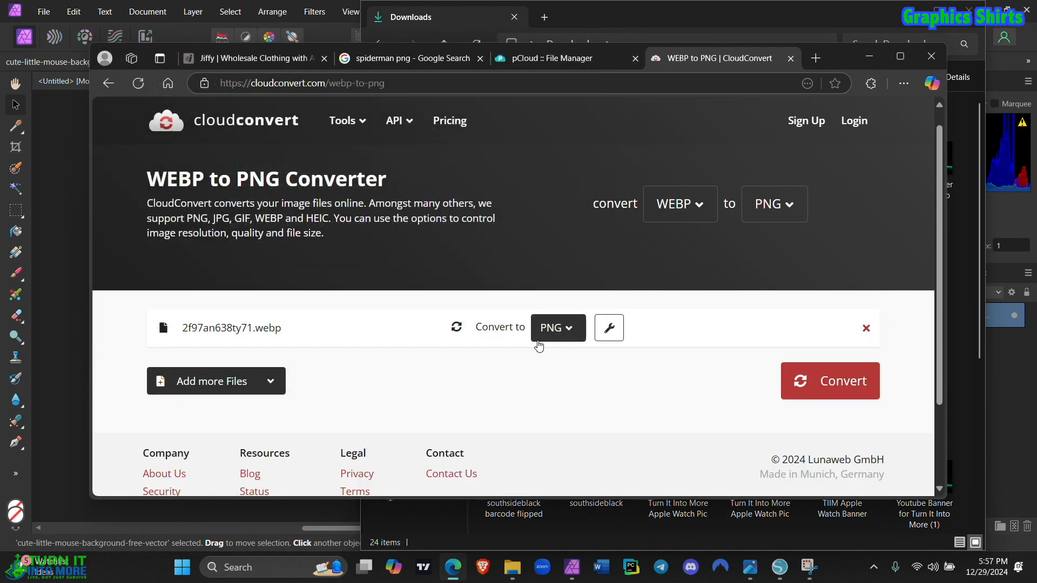
# Step: Convert the loaded Spider-Man file to PNG and download 2f97an638ty71.png
pyautogui.click(810, 374)
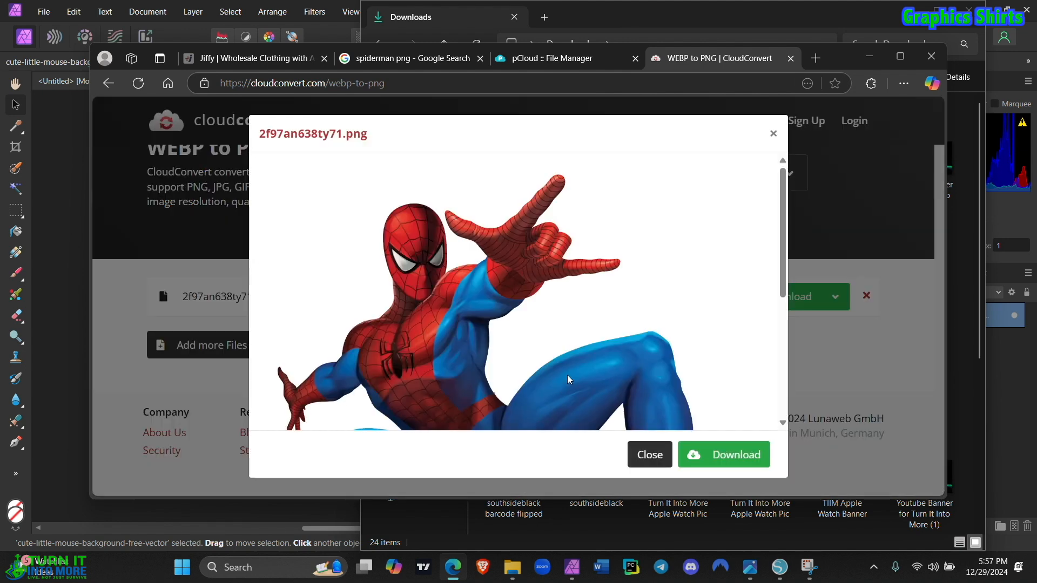
pyautogui.scroll(-3, 697, 361)
pyautogui.click(722, 456)
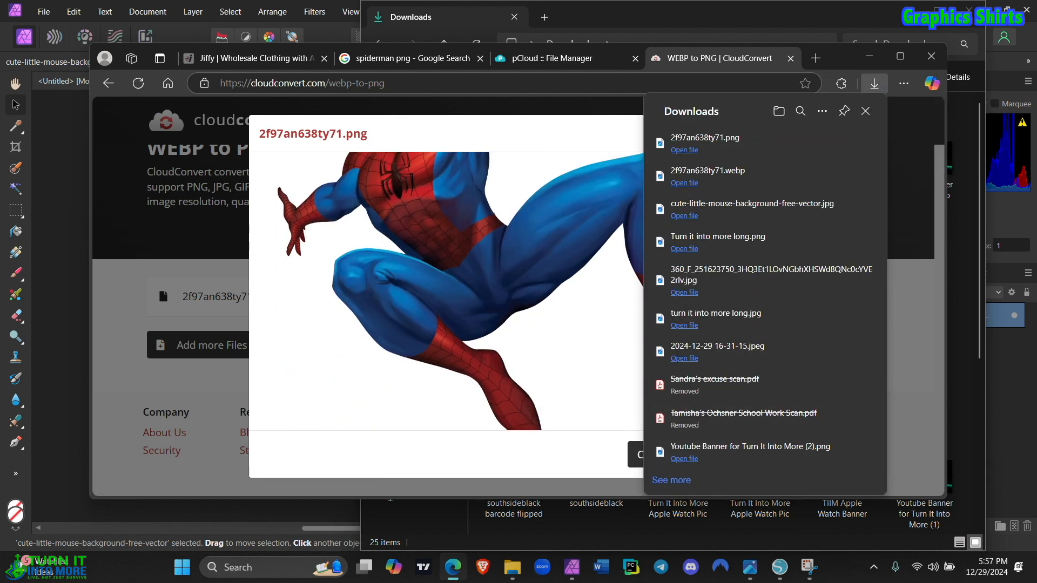
# Step: Switch back to Affinity Photo and place the Spider-Man image 2f97an638ty71 from Downloads to the right of Mickey Mouse
pyautogui.click(570, 569)
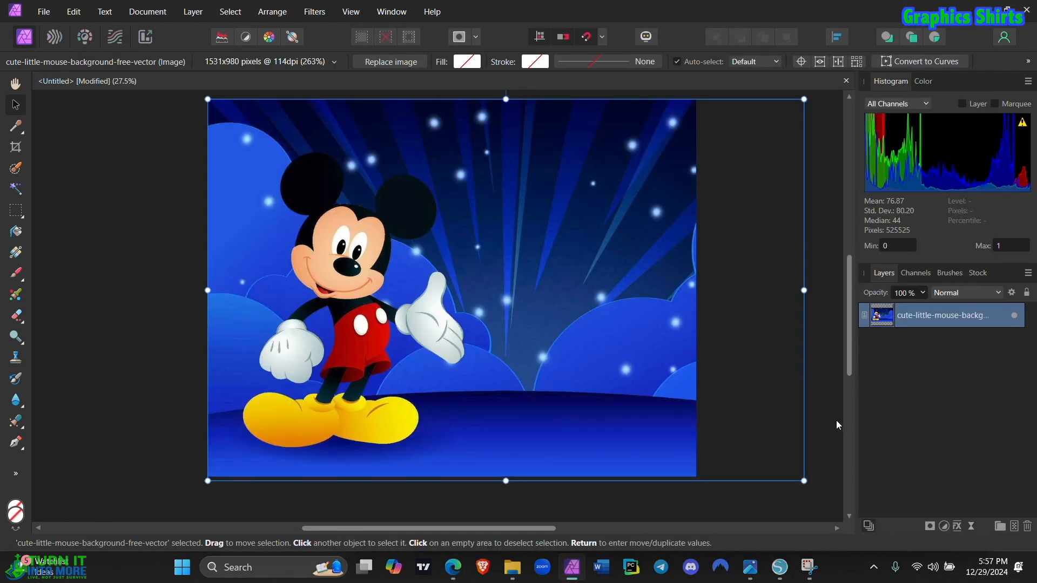
pyautogui.click(823, 413)
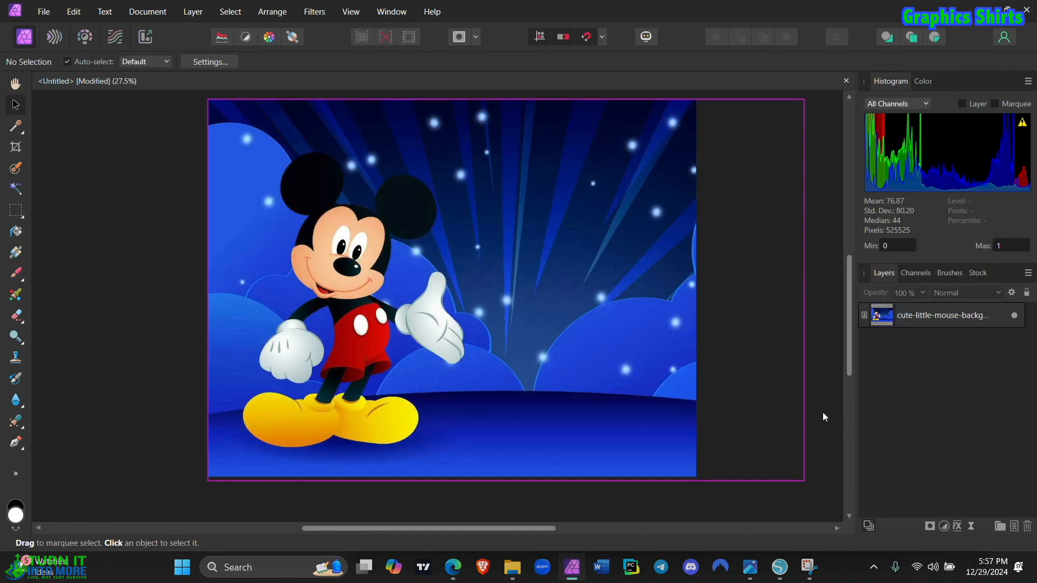
pyautogui.click(522, 567)
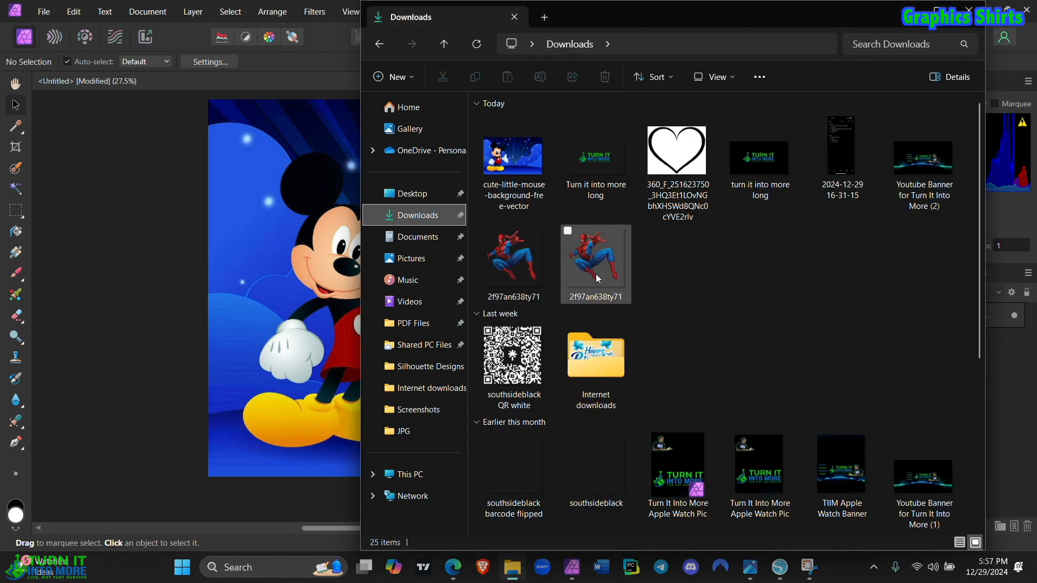
pyautogui.click(524, 267)
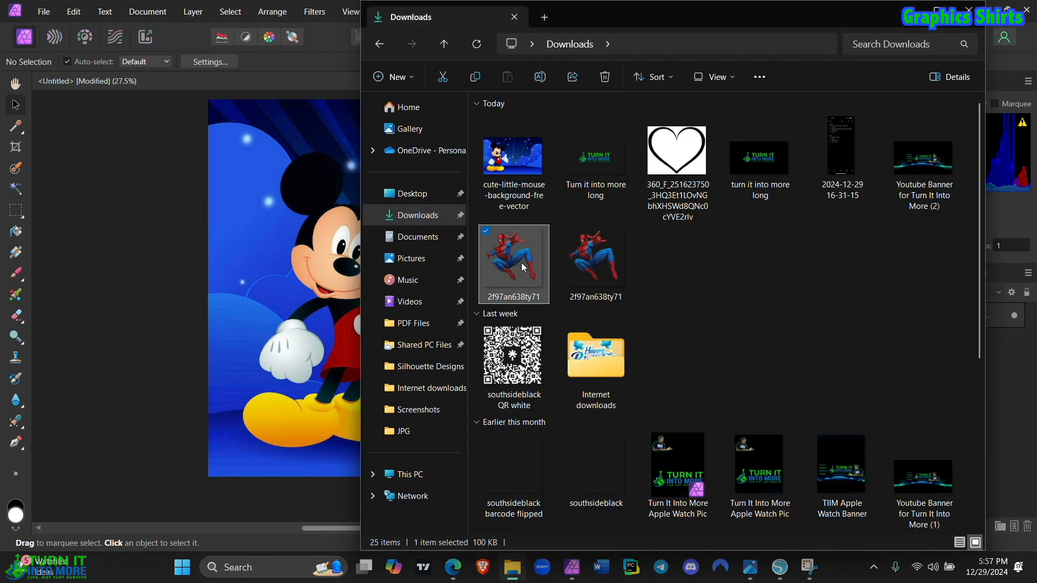
pyautogui.moveTo(523, 267); pyautogui.dragTo(501, 372)
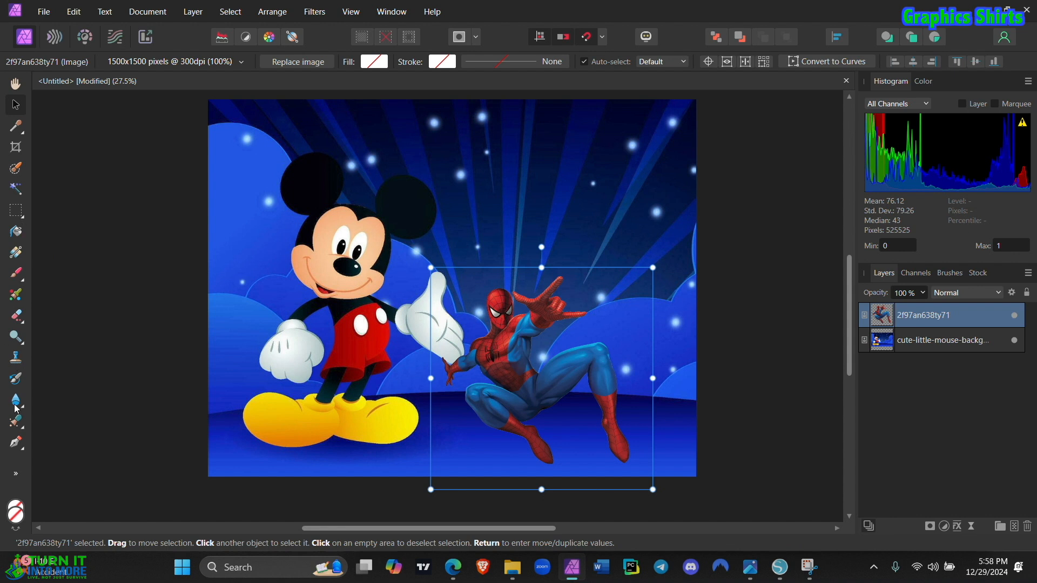
# Step: Add artistic text above Spider-Man reading the child's name followed by "Turns 3"
pyautogui.click(17, 474)
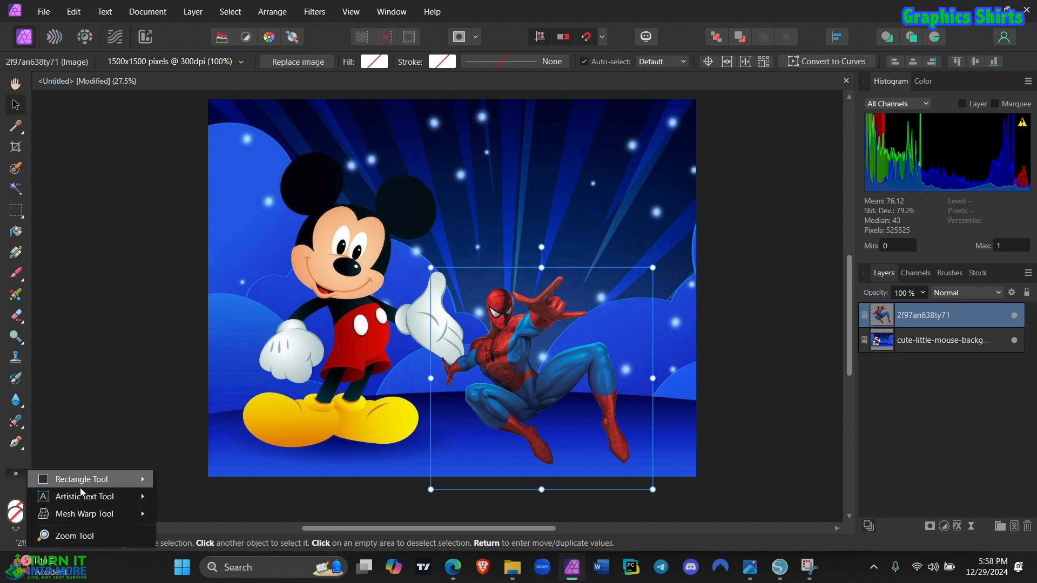
pyautogui.moveTo(85, 494)
pyautogui.click(179, 501)
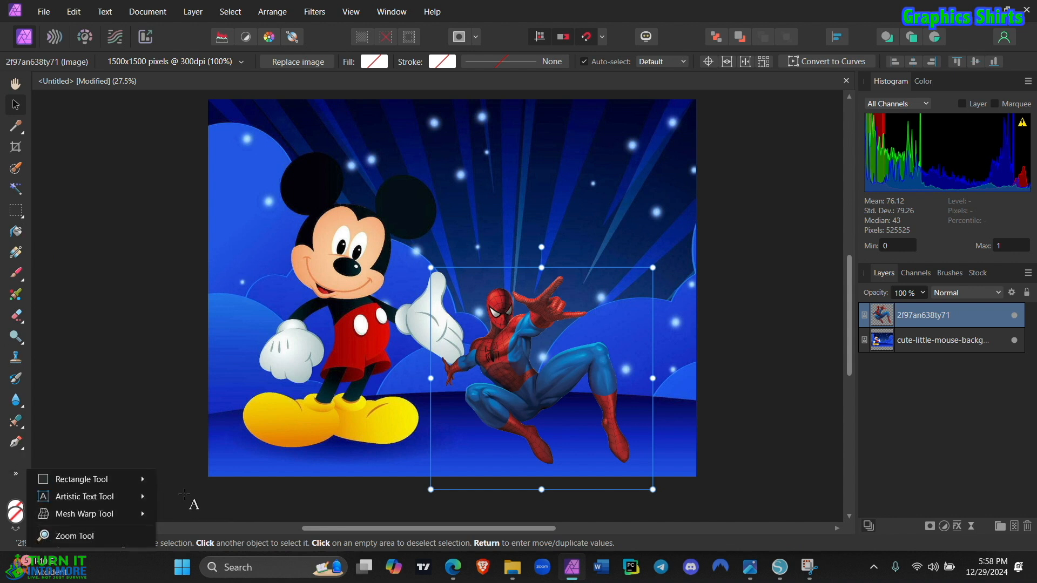
pyautogui.click(468, 139)
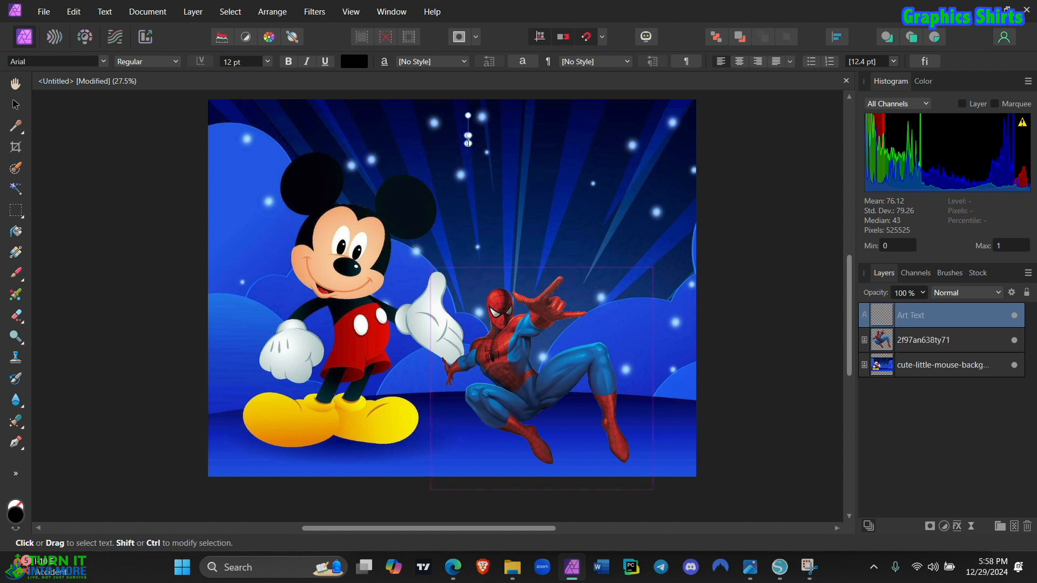
pyautogui.write('Ray Ray Turns 3')
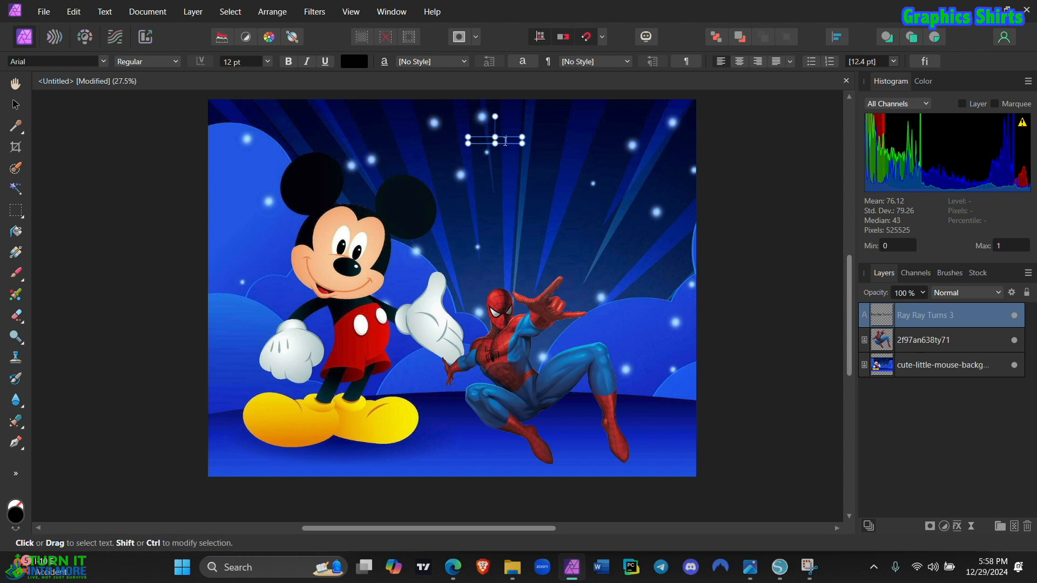
# Step: Set the title text to 72 pt and colour it bright green, RGB 19, 225, 0
pyautogui.click(267, 62)
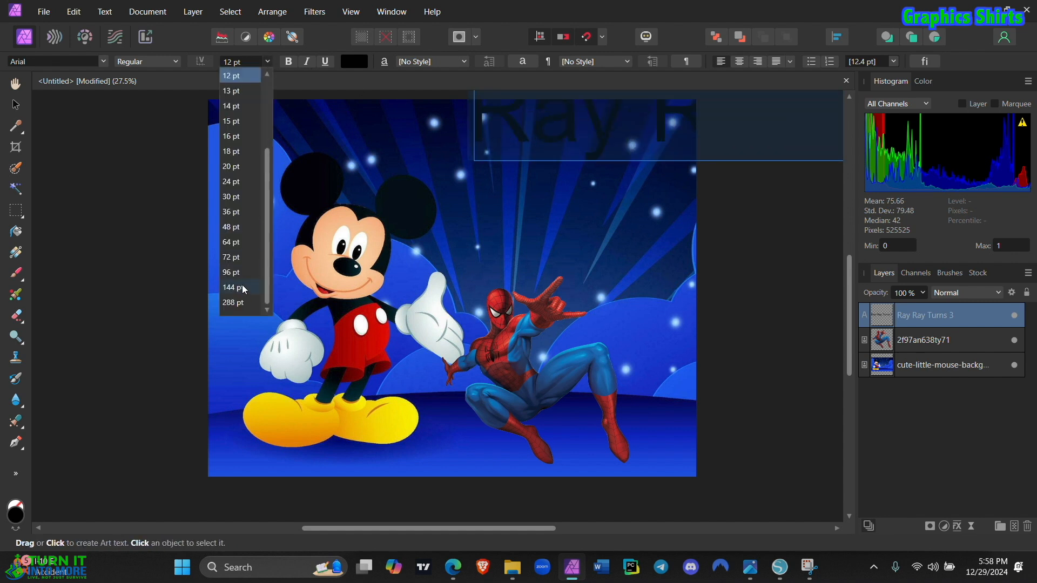
pyautogui.click(241, 256)
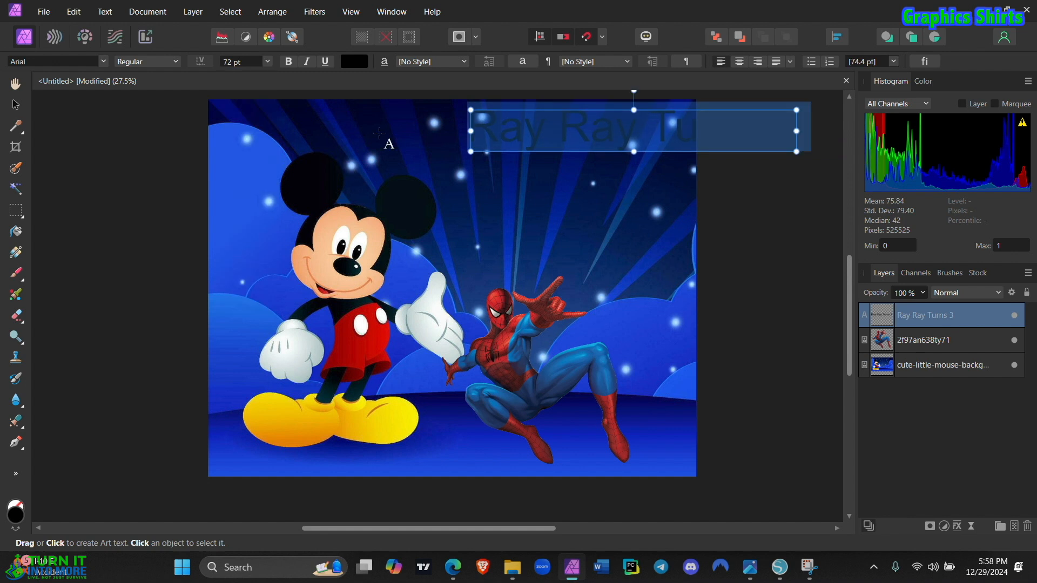
pyautogui.click(349, 62)
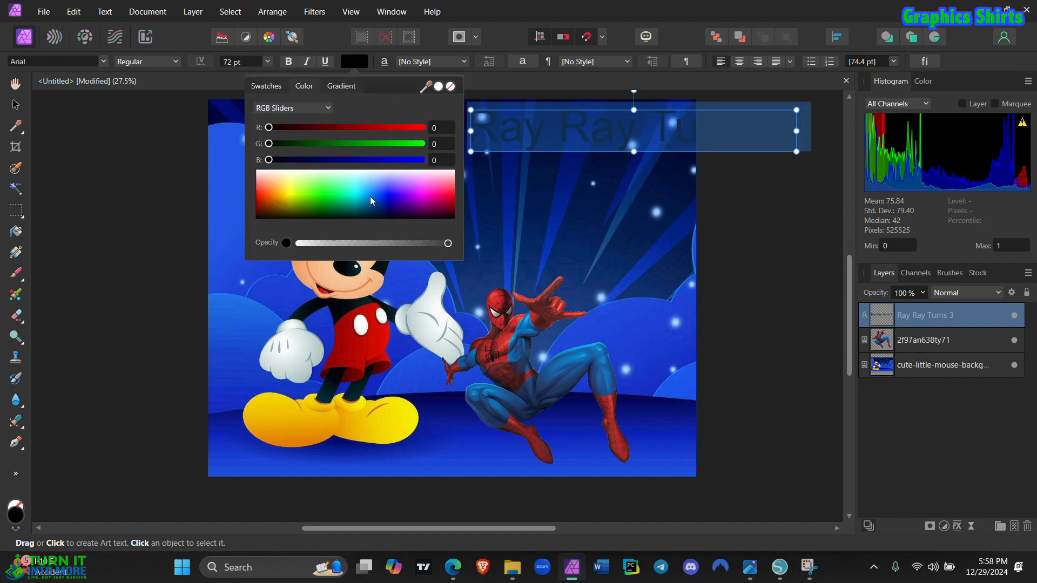
pyautogui.click(320, 201)
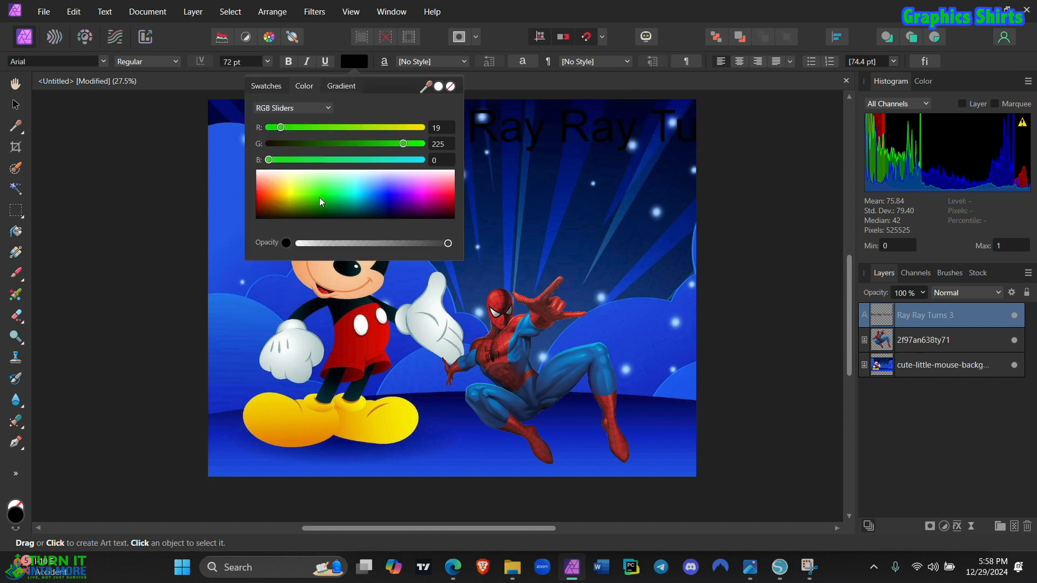
# Step: Break the title into two lines so that "Turns 3" sits below the name
pyautogui.click(641, 116)
pyautogui.press('Return')
pyautogui.press('Escape')
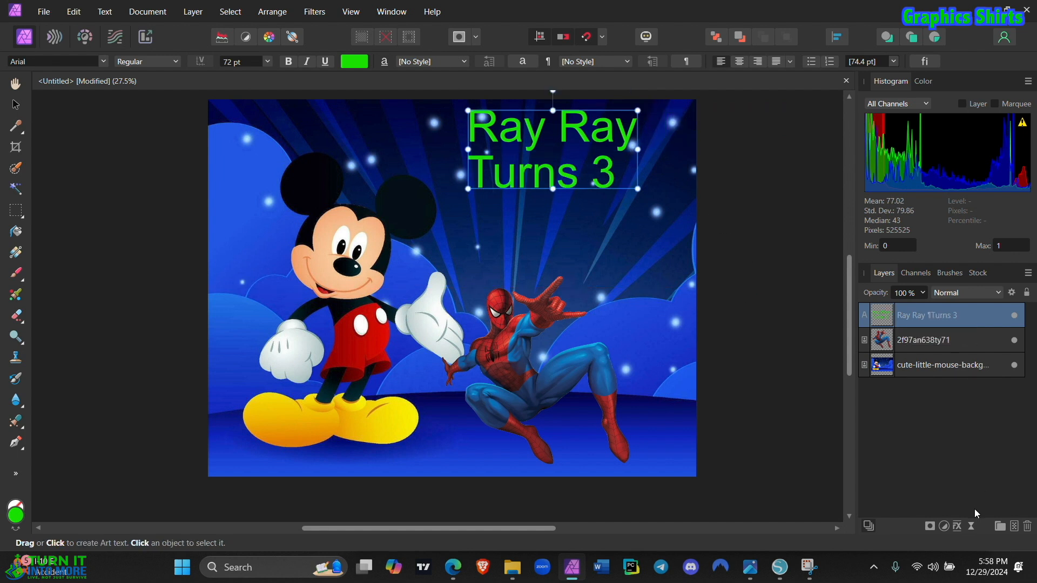
# Step: Open the layer effects for the title text and move the dialog away from the title
pyautogui.click(956, 530)
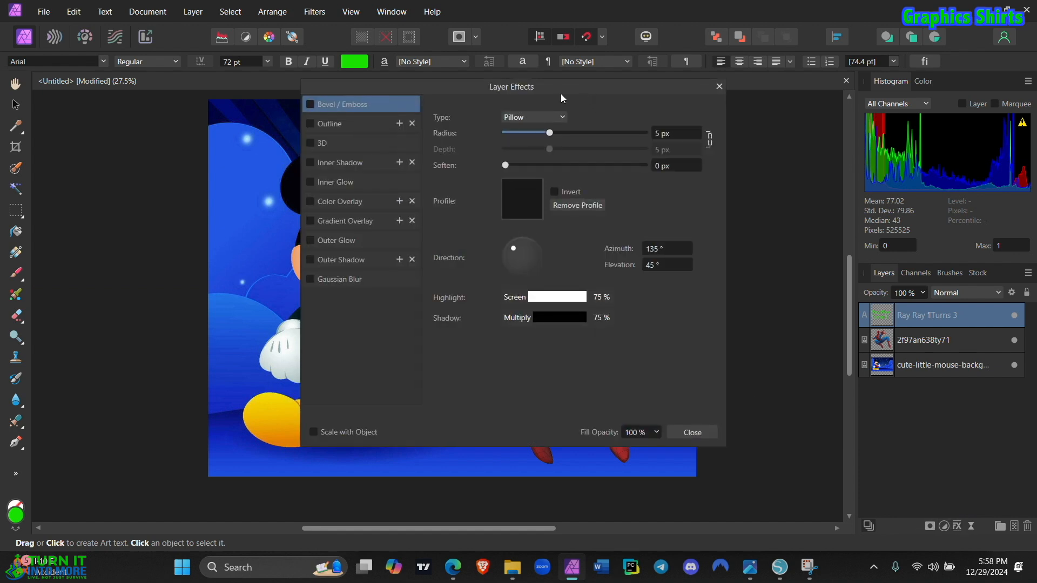
pyautogui.moveTo(570, 96); pyautogui.dragTo(249, 267)
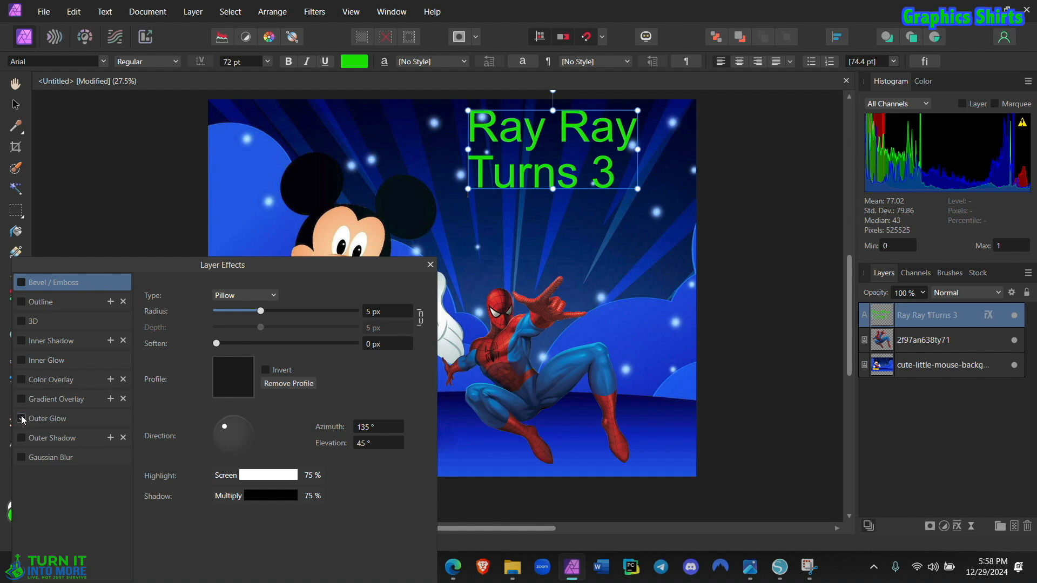
# Step: Try a red outer glow on the title text with a 44.3 px radius and 86% intensity
pyautogui.click(48, 425)
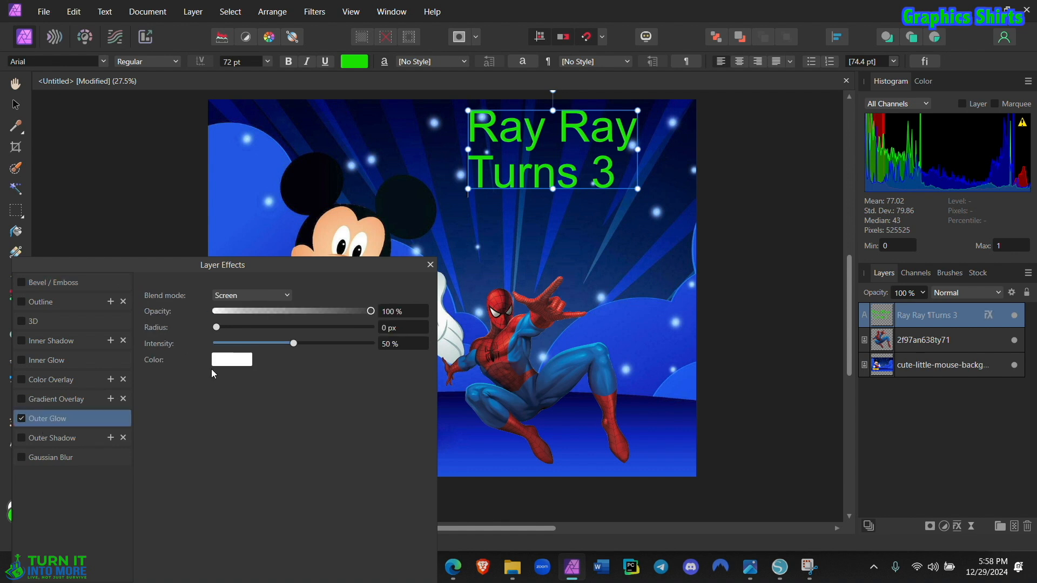
pyautogui.click(225, 366)
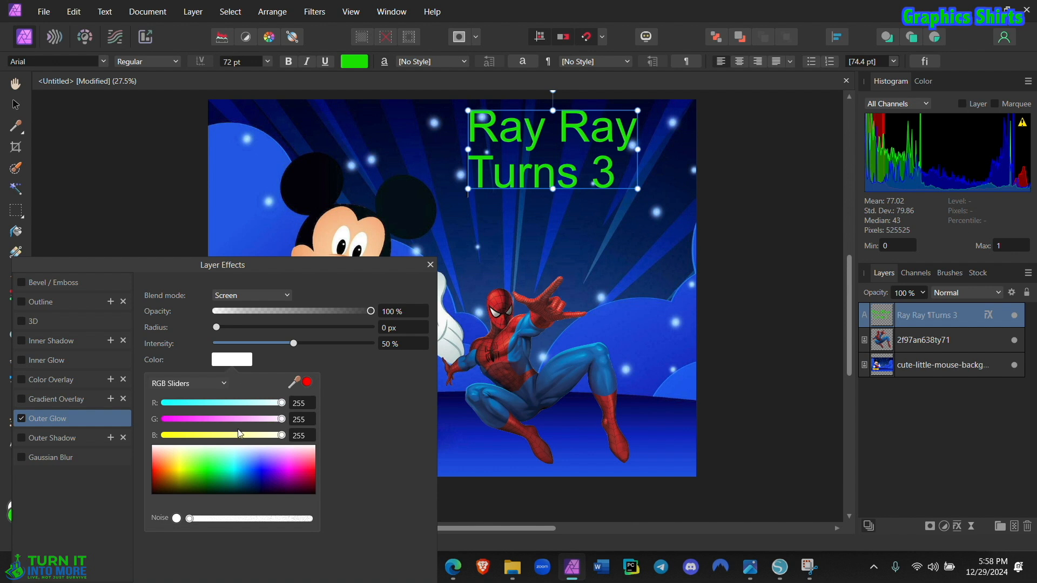
pyautogui.click(168, 459)
pyautogui.click(361, 424)
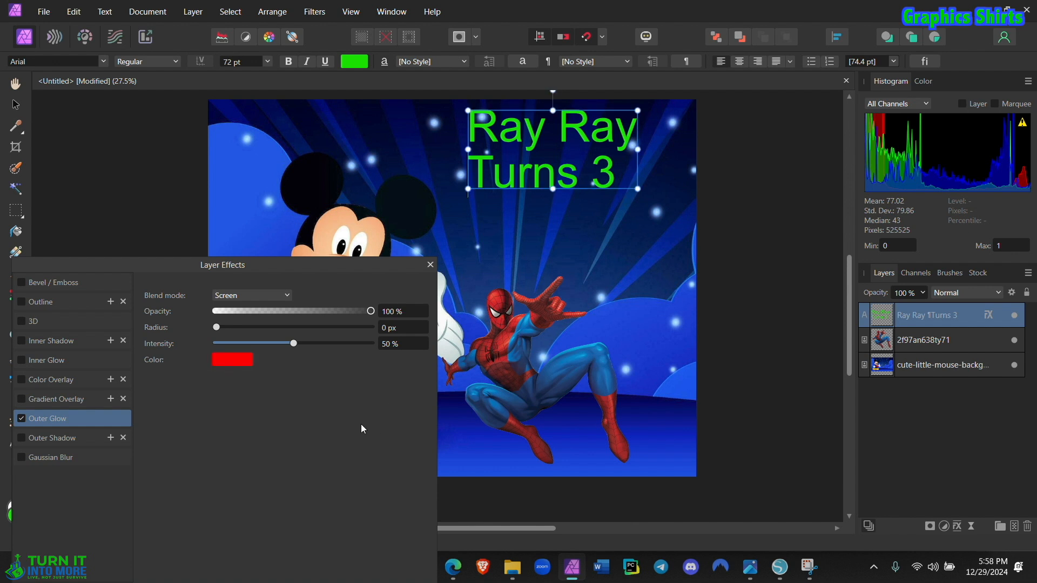
pyautogui.moveTo(219, 327); pyautogui.dragTo(349, 352)
pyautogui.moveTo(274, 328); pyautogui.dragTo(343, 331)
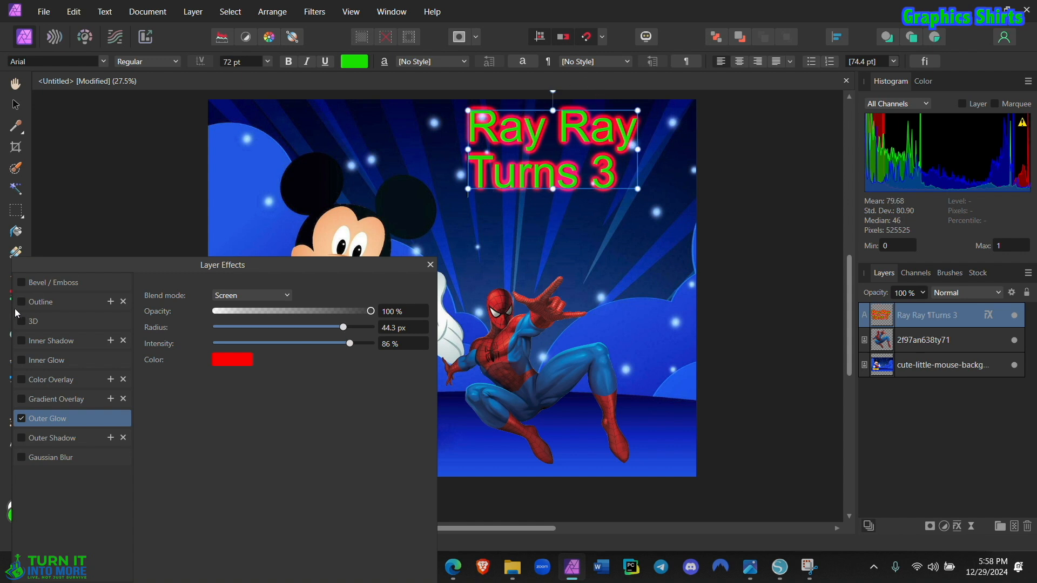
pyautogui.click(20, 421)
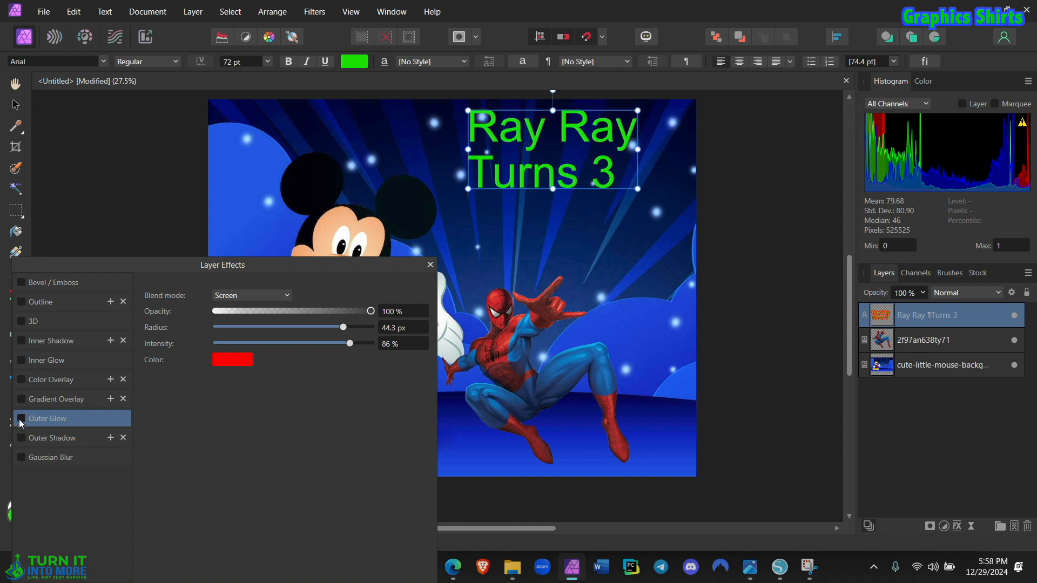
# Step: Enable an outline on the title text and colour it with a red sampled from Spider-Man
pyautogui.click(21, 303)
pyautogui.click(46, 302)
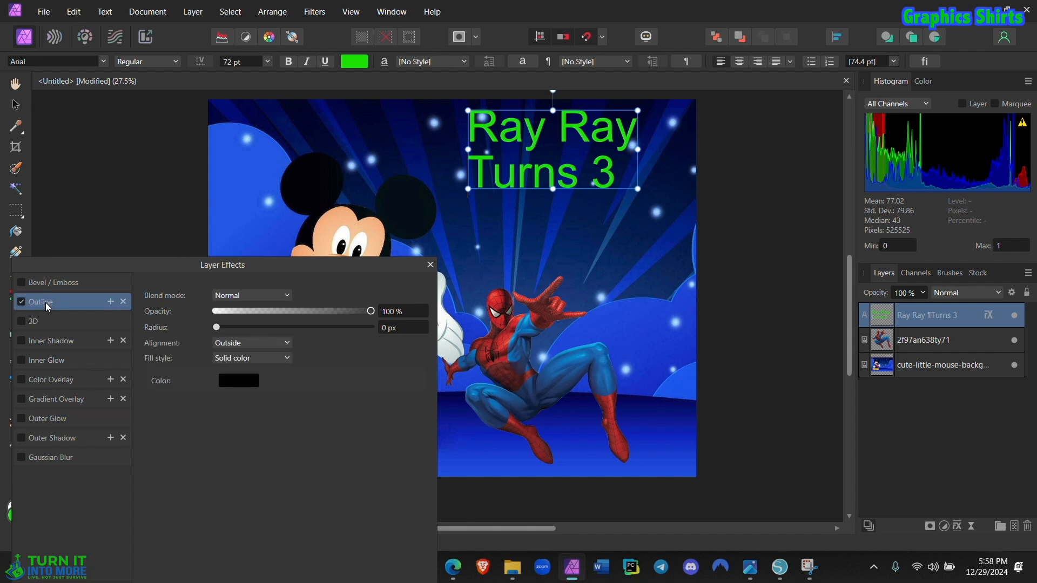
pyautogui.click(234, 380)
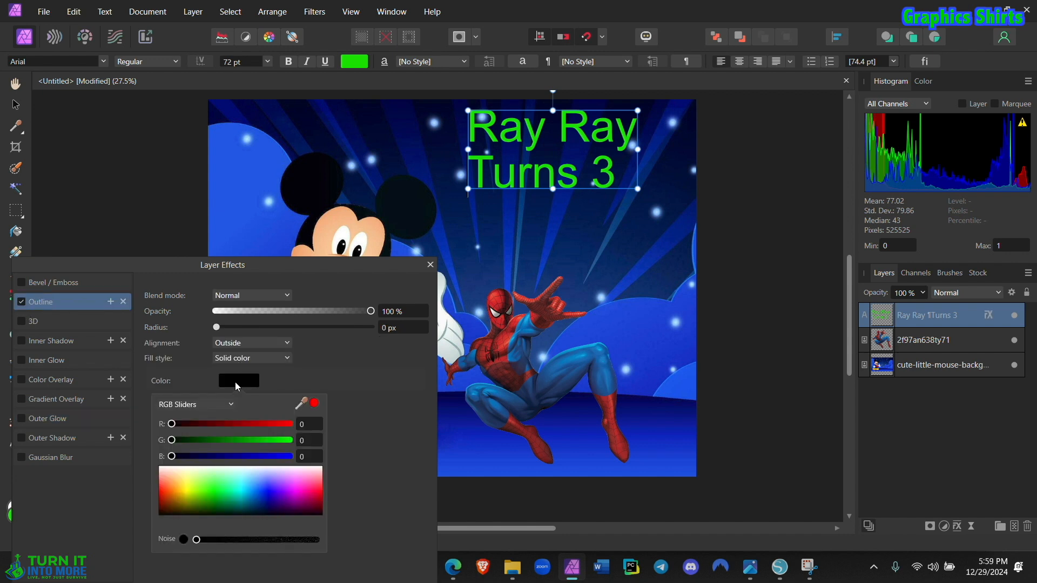
pyautogui.click(314, 403)
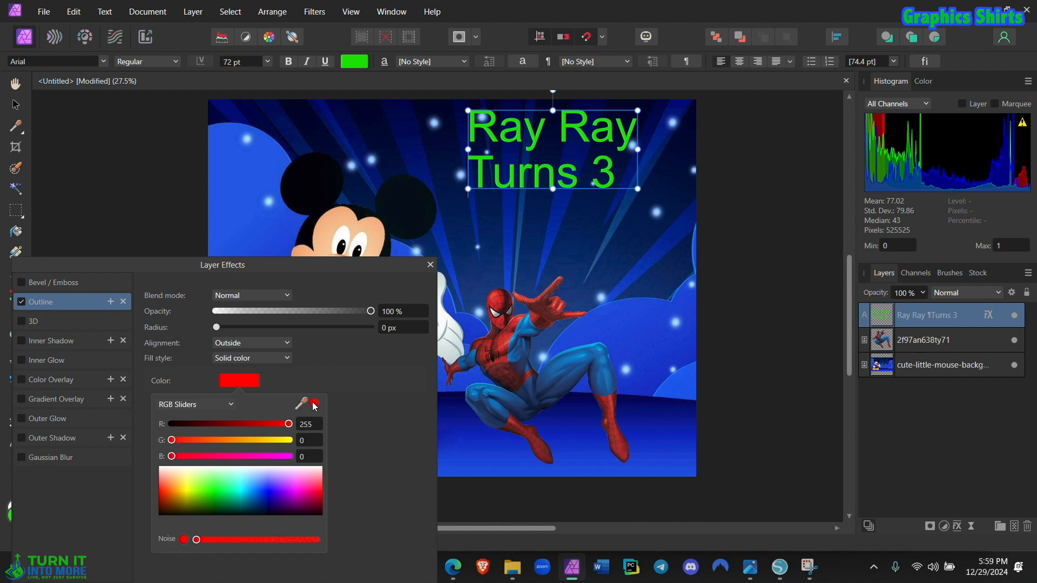
pyautogui.moveTo(313, 406); pyautogui.dragTo(499, 299)
pyautogui.click(318, 404)
pyautogui.click(309, 370)
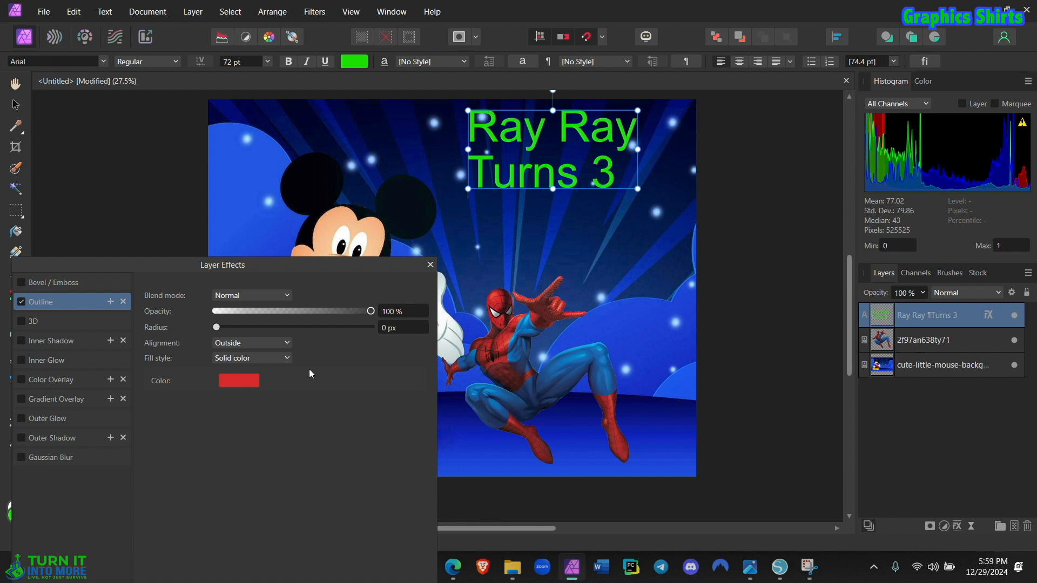
# Step: Set the title outline's radius to 17.4 px, close the layer effects and deselect the title
pyautogui.moveTo(215, 326); pyautogui.dragTo(296, 333)
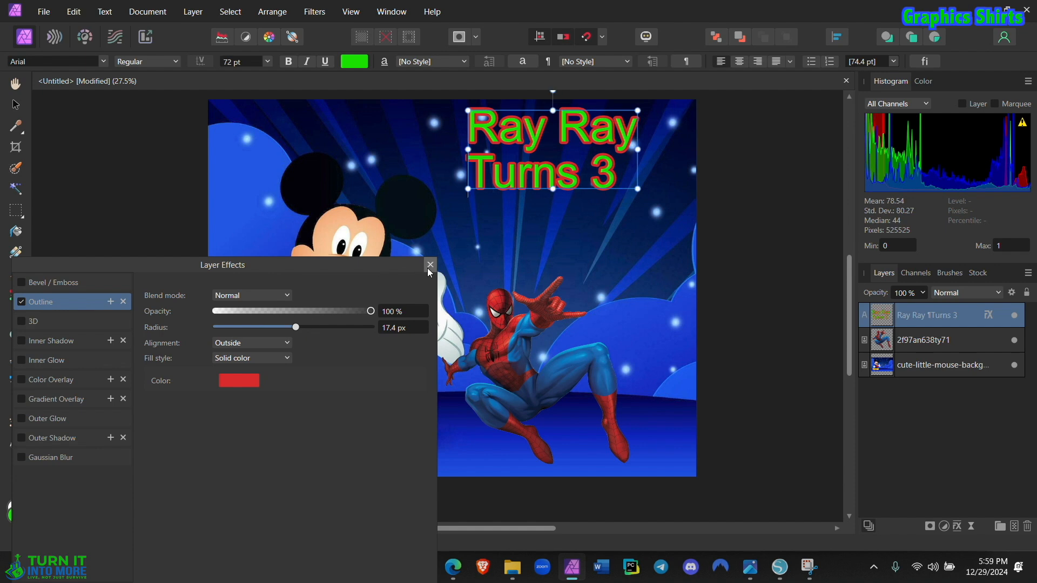
pyautogui.click(430, 265)
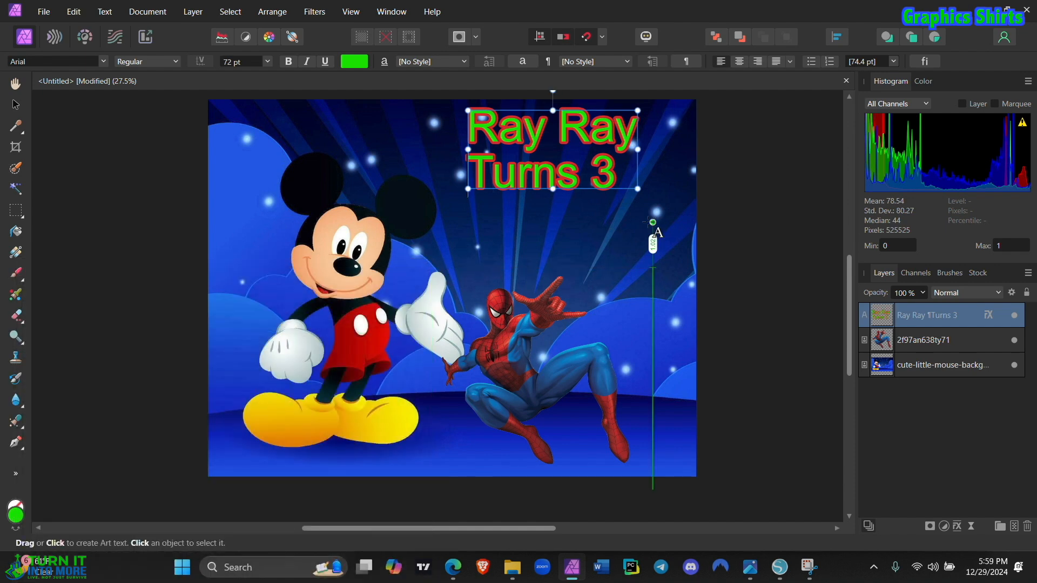
pyautogui.click(730, 267)
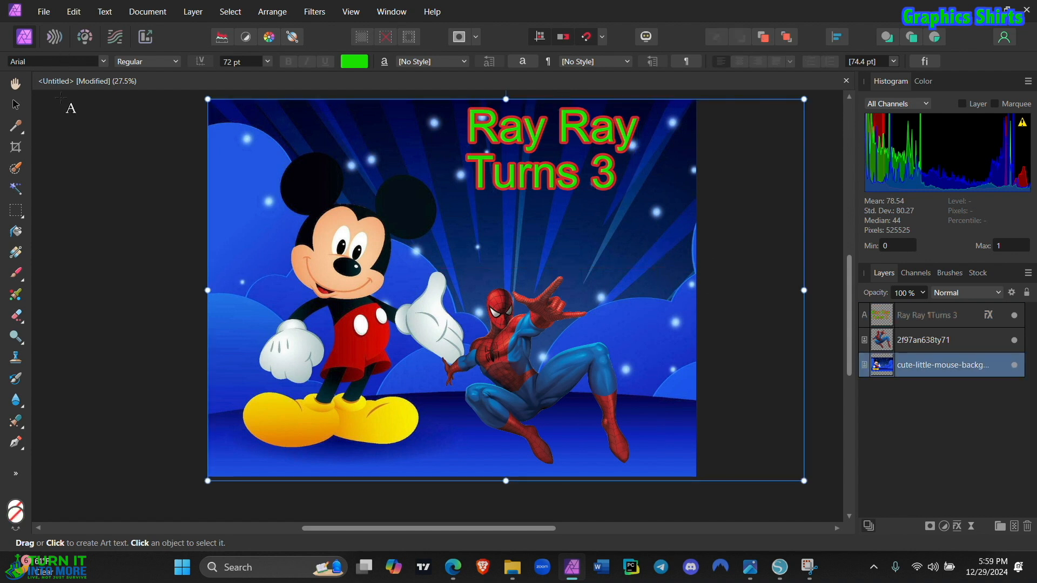
# Step: Export the graphic as a best-quality JPEG named "teaching mickey" in the Downloads folder
pyautogui.click(45, 12)
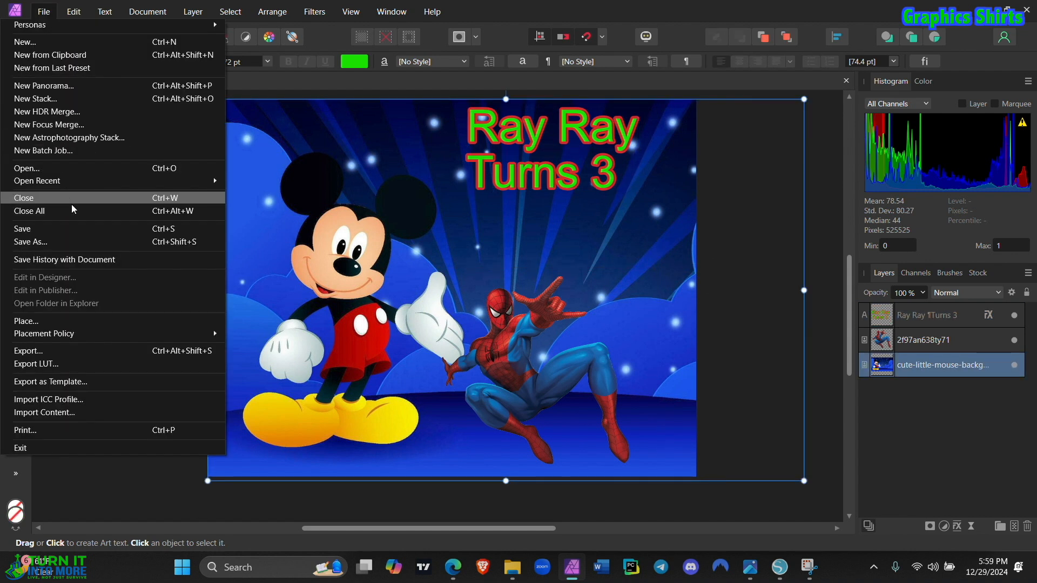
pyautogui.click(43, 351)
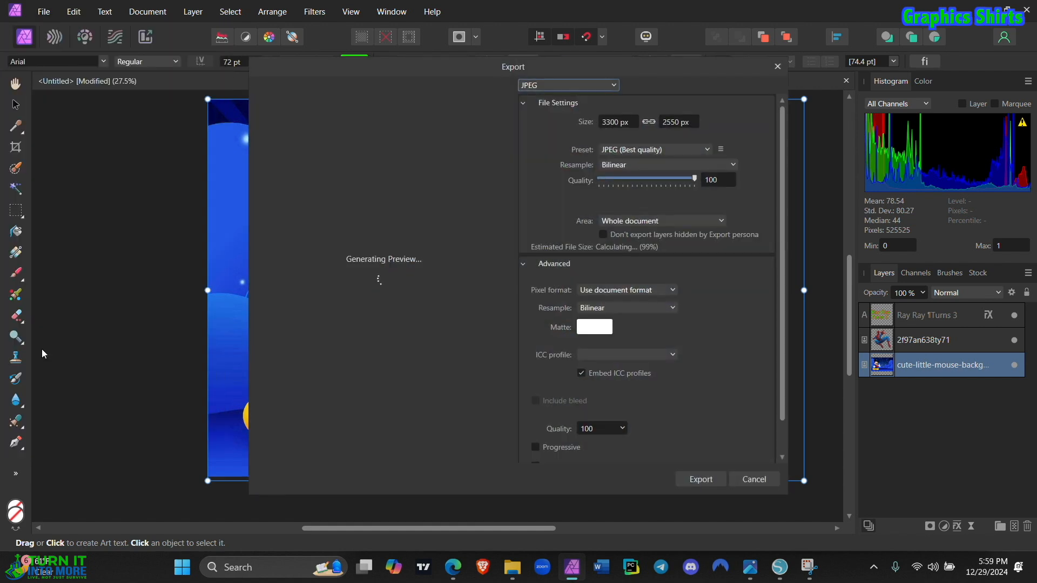
pyautogui.click(705, 479)
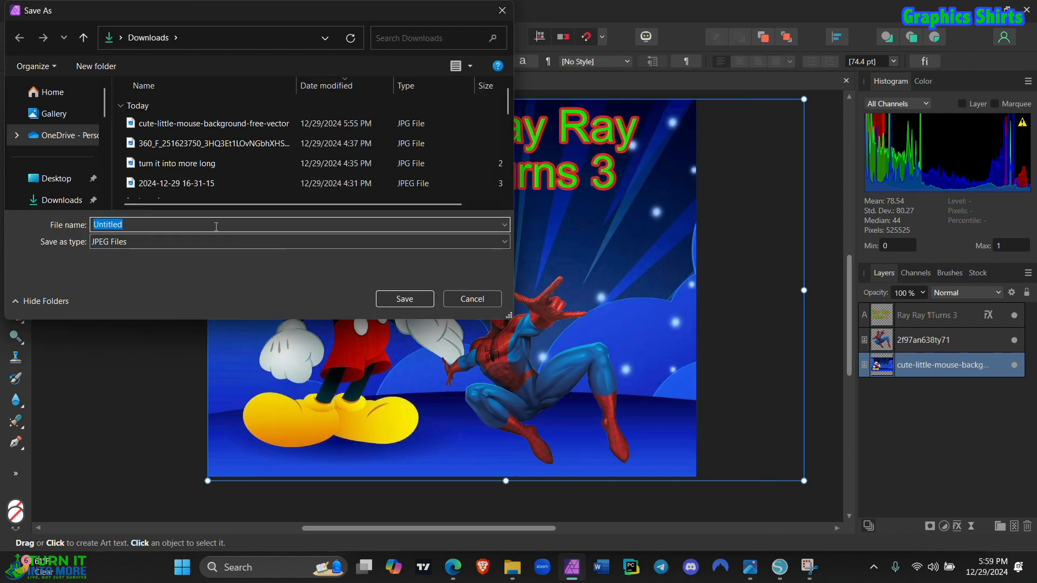
pyautogui.write('teaching mickey')
pyautogui.click(61, 208)
pyautogui.click(430, 298)
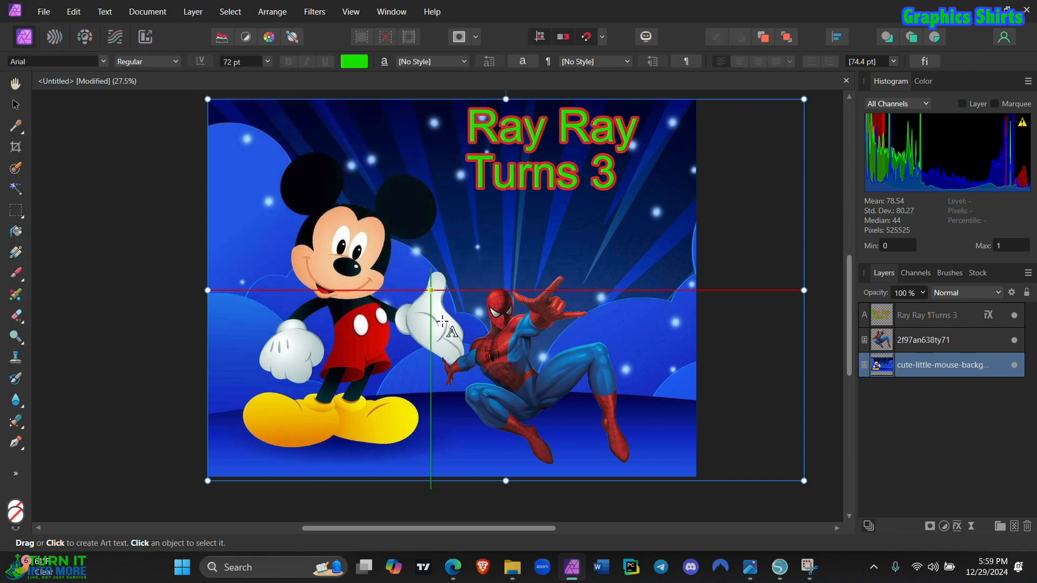
# Step: Switch to File Explorer, open the exported teaching mickey image from Downloads in Photos and enlarge its window
pyautogui.click(511, 567)
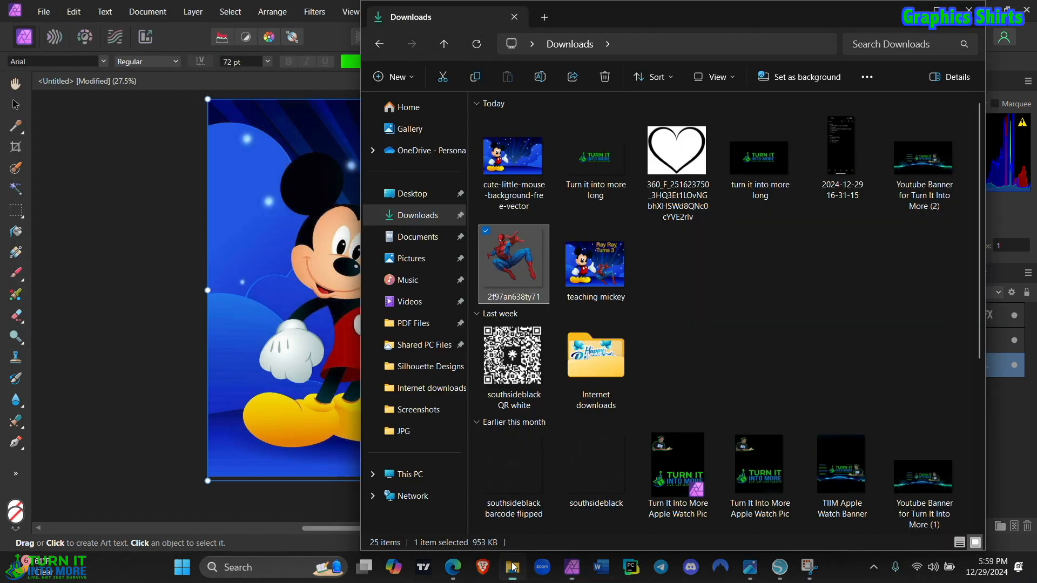
pyautogui.click(608, 265)
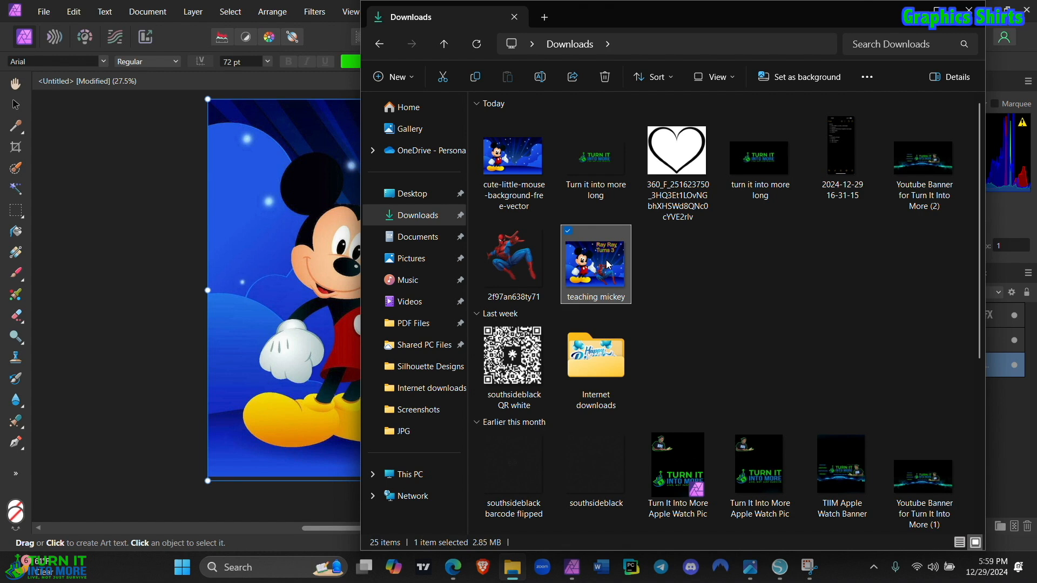
pyautogui.doubleClick(608, 265)
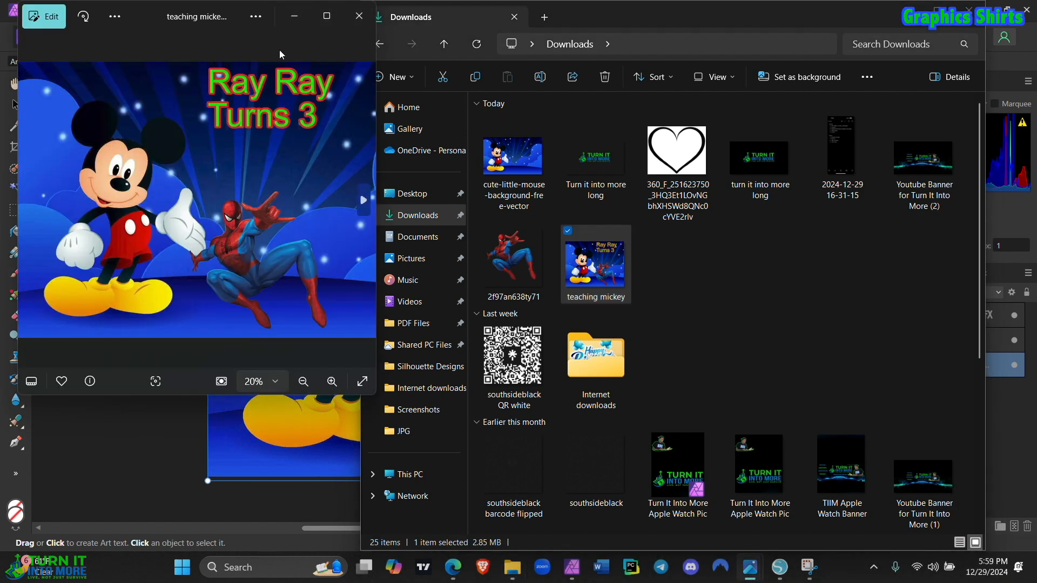
pyautogui.moveTo(376, 43); pyautogui.dragTo(801, 137)
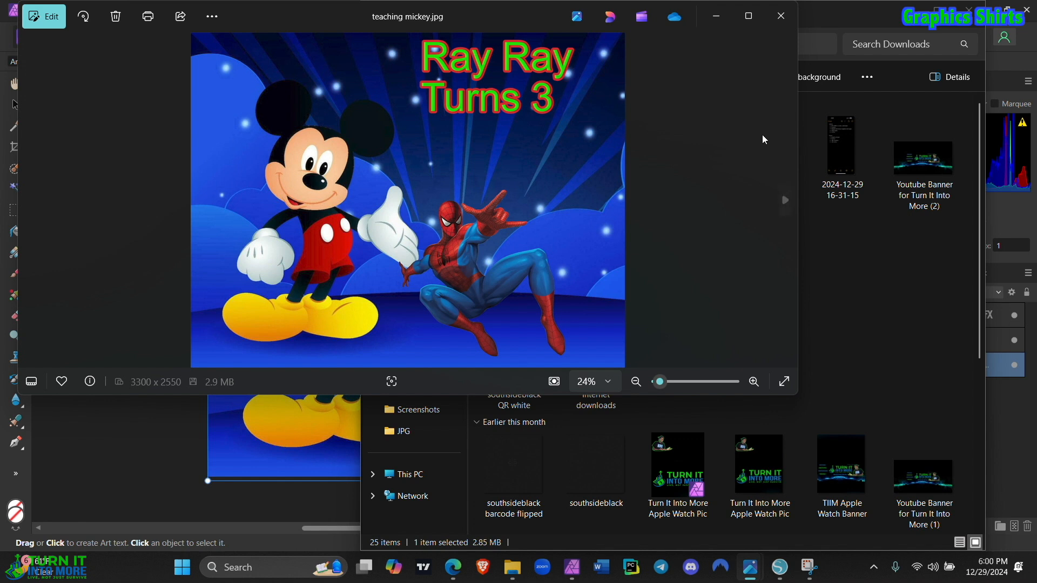
# Step: Examine the print options for the teaching mickey image, including the additional paper, tray and quality settings
pyautogui.click(148, 17)
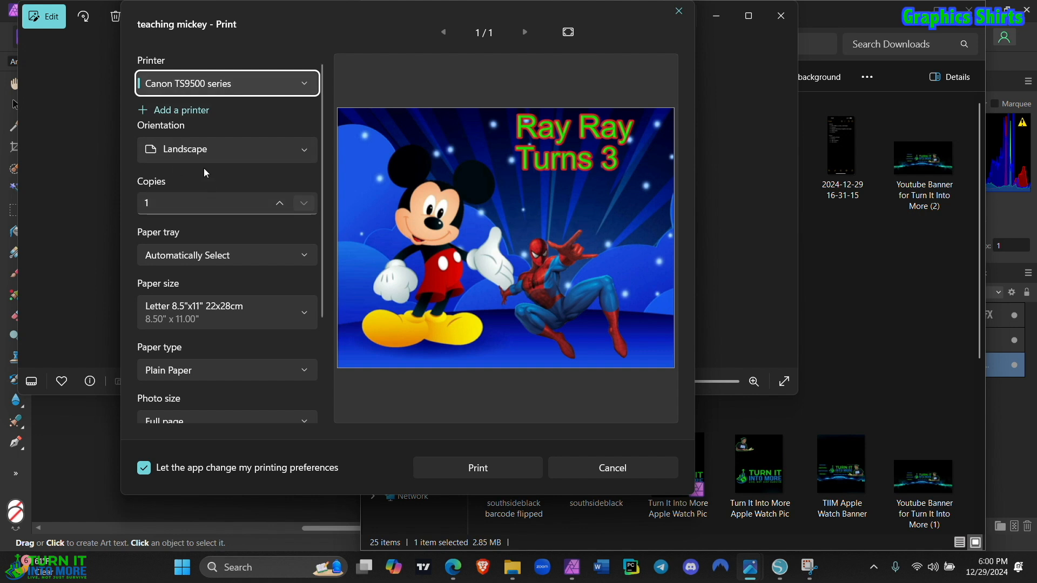
pyautogui.scroll(-5, 234, 330)
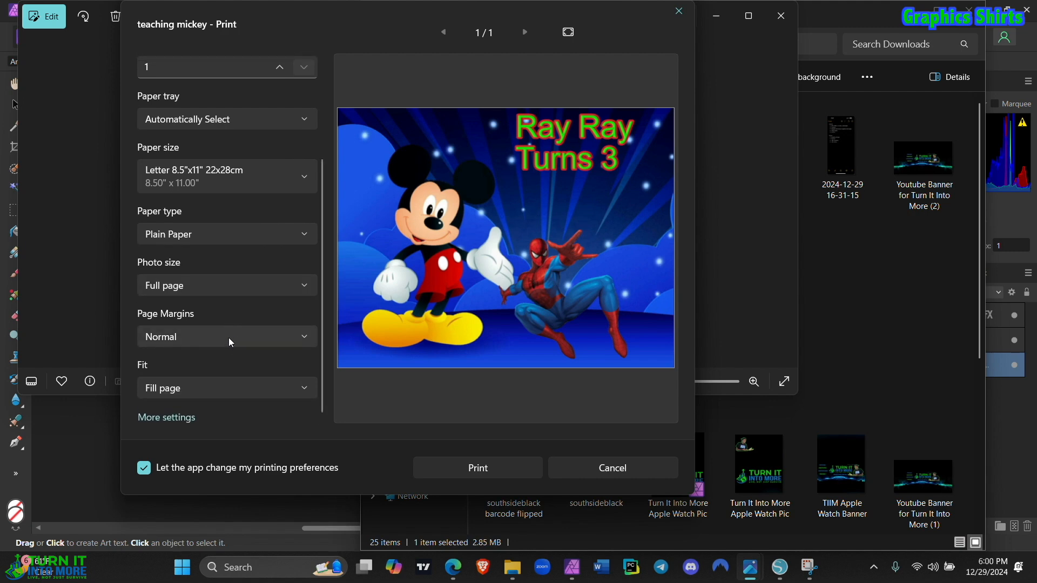
pyautogui.click(190, 416)
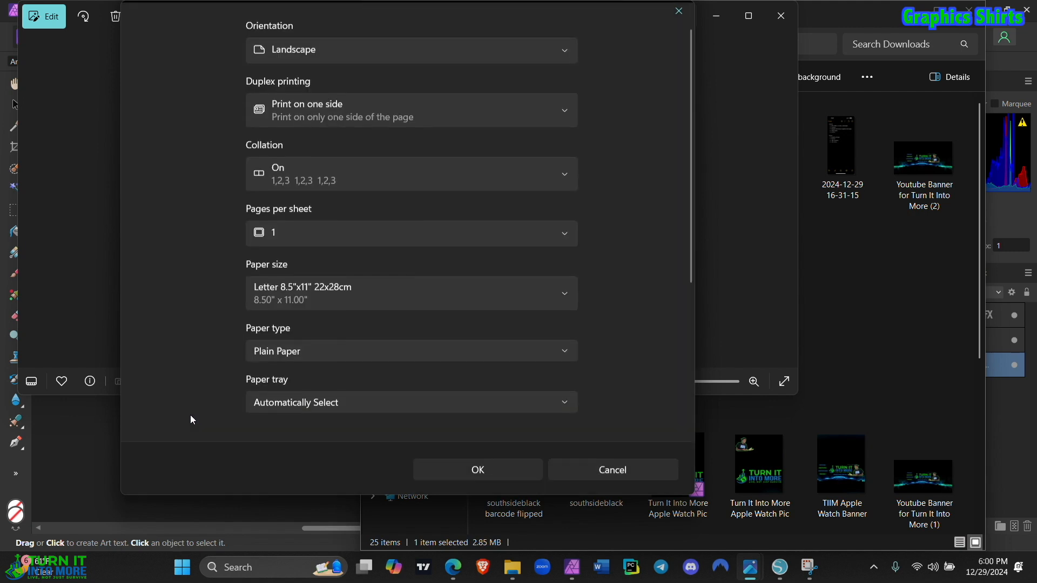
pyautogui.scroll(-2, 309, 348)
pyautogui.click(317, 351)
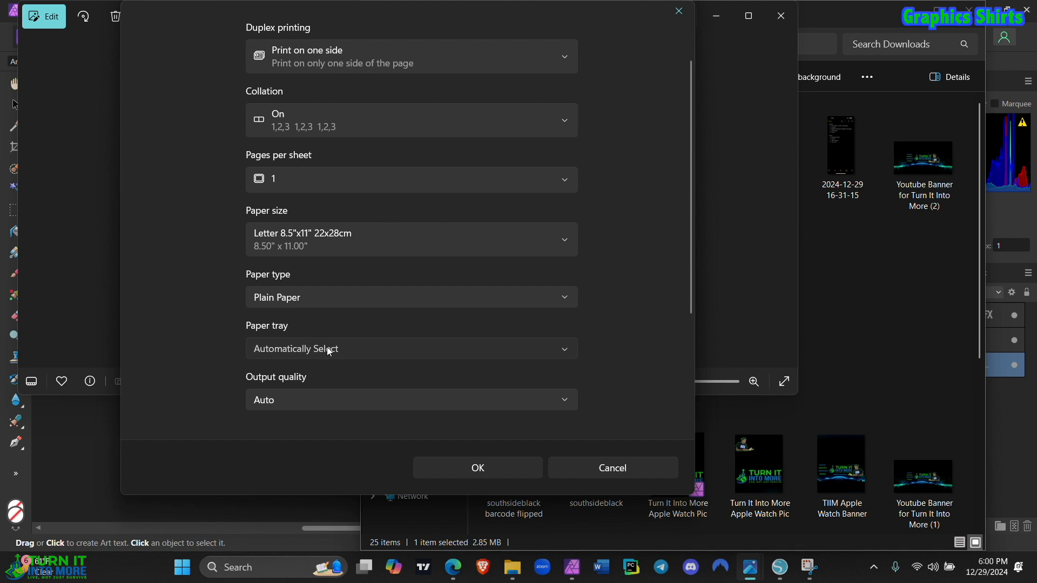
pyautogui.click(324, 372)
pyautogui.scroll(-5, 325, 375)
pyautogui.scroll(4, 323, 370)
pyautogui.scroll(-4, 322, 370)
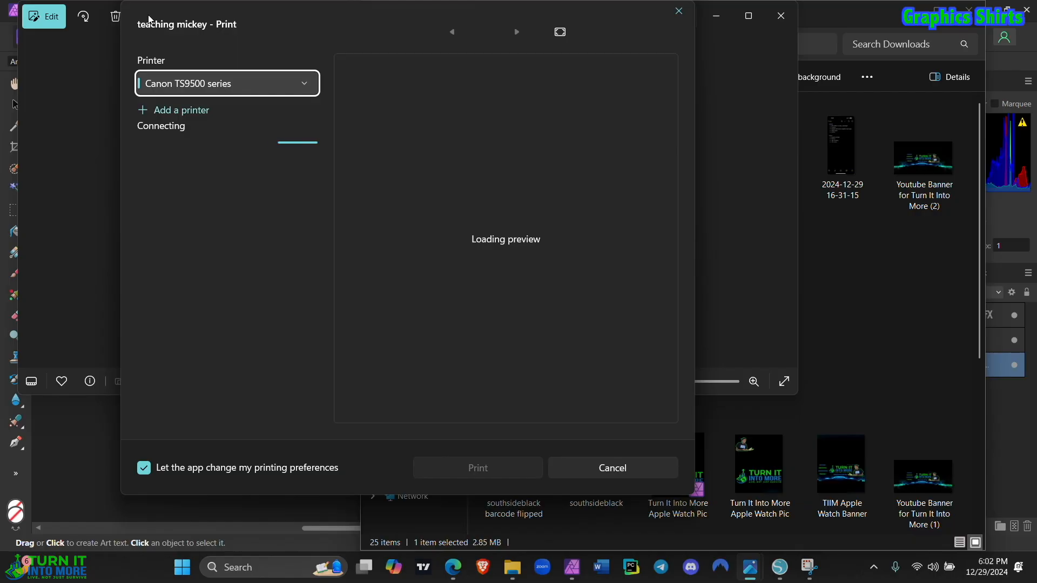
# Step: Set the paper tray to Rear Tray in the additional print settings and print one copy of the image
pyautogui.scroll(-5, 288, 287)
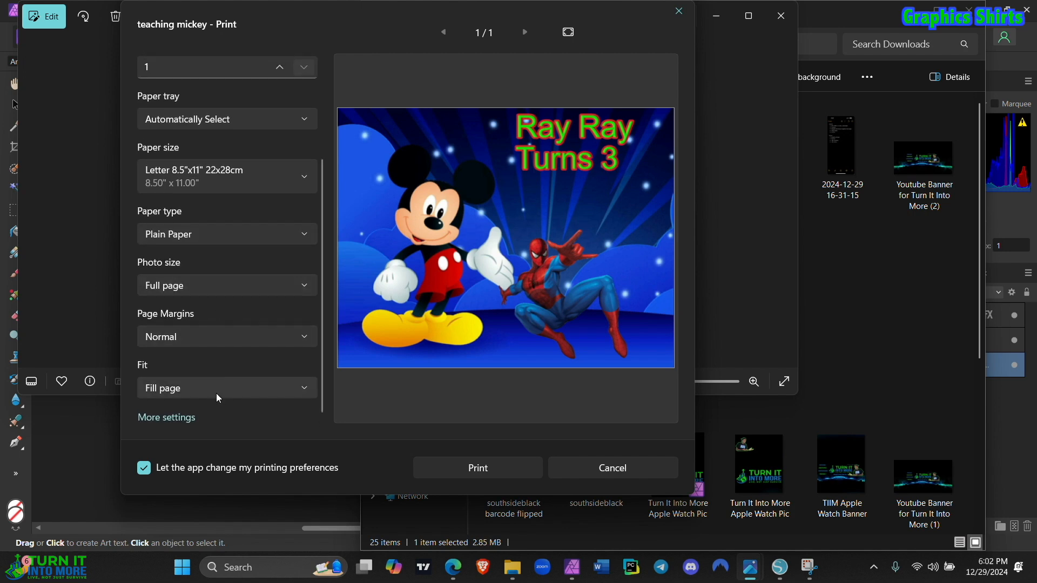
pyautogui.click(166, 417)
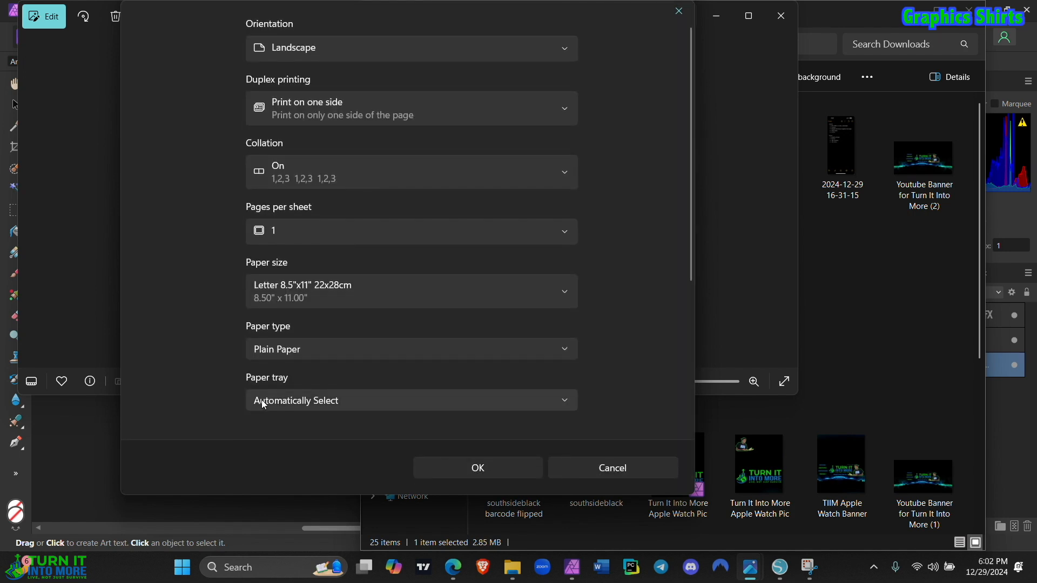
pyautogui.click(306, 405)
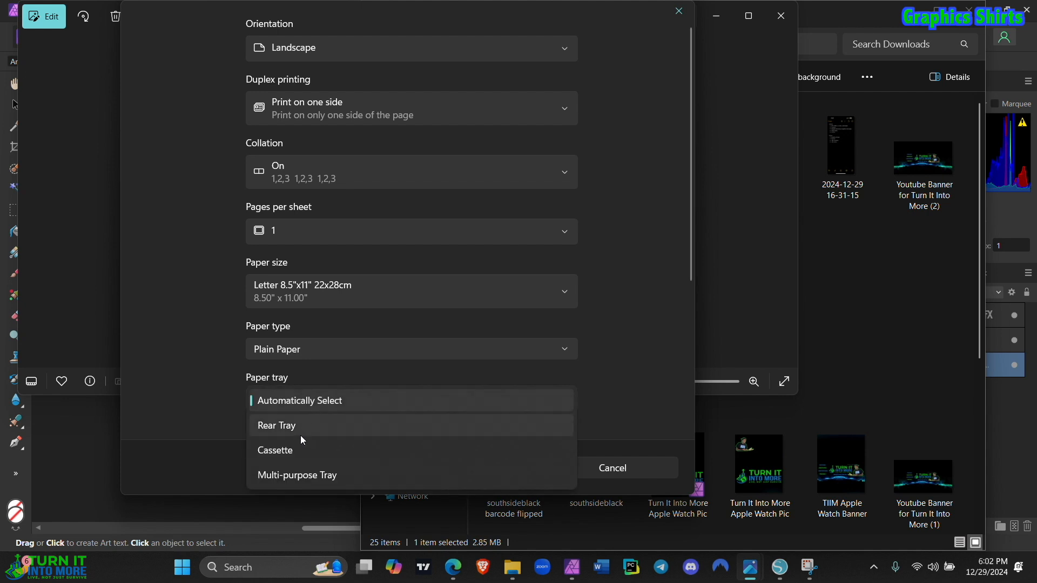
pyautogui.click(292, 427)
pyautogui.scroll(-4, 290, 370)
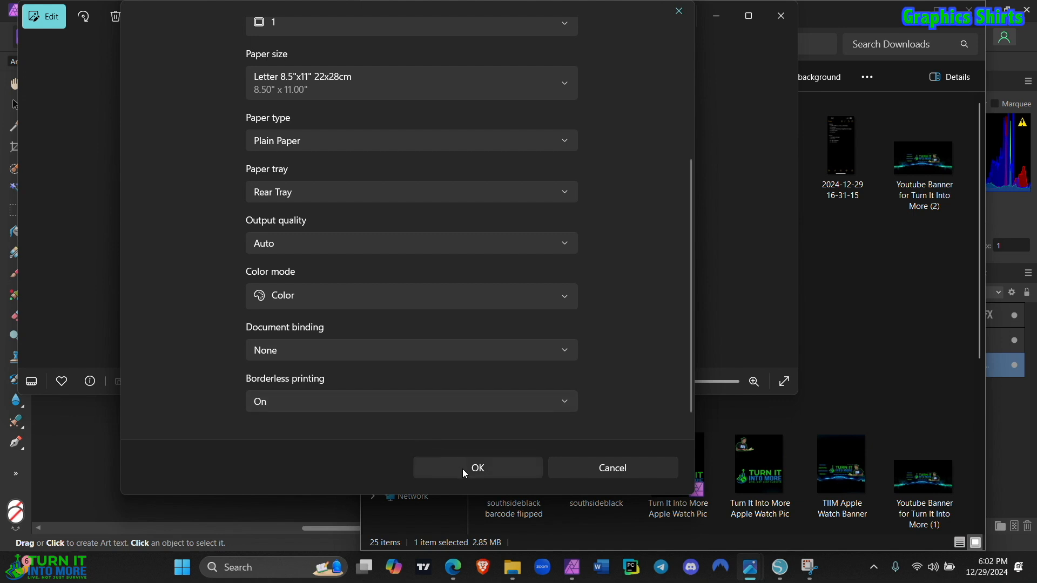
pyautogui.scroll(4, 431, 348)
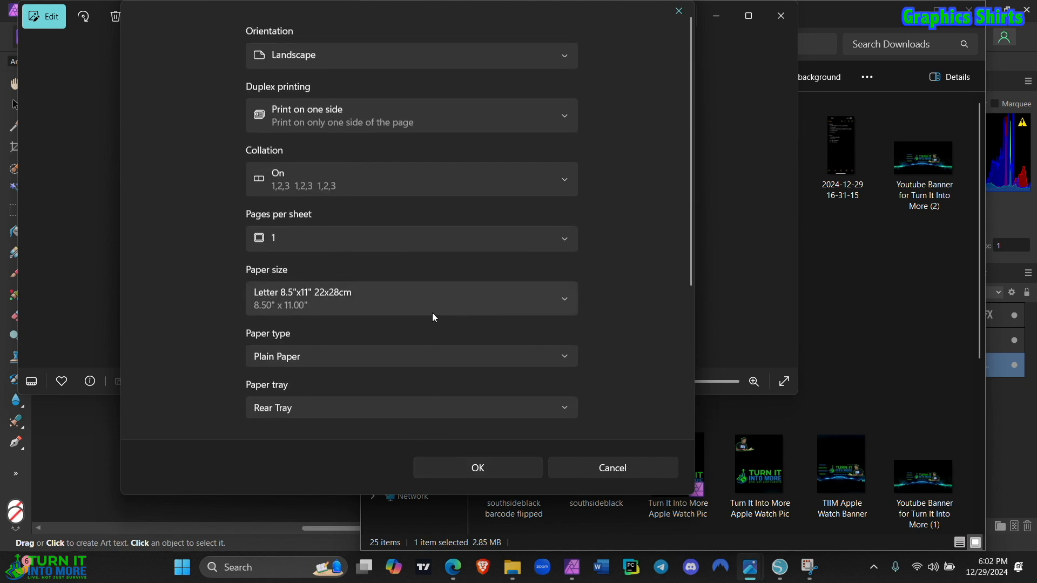
pyautogui.scroll(-2, 432, 313)
pyautogui.scroll(-2, 432, 313)
pyautogui.click(467, 472)
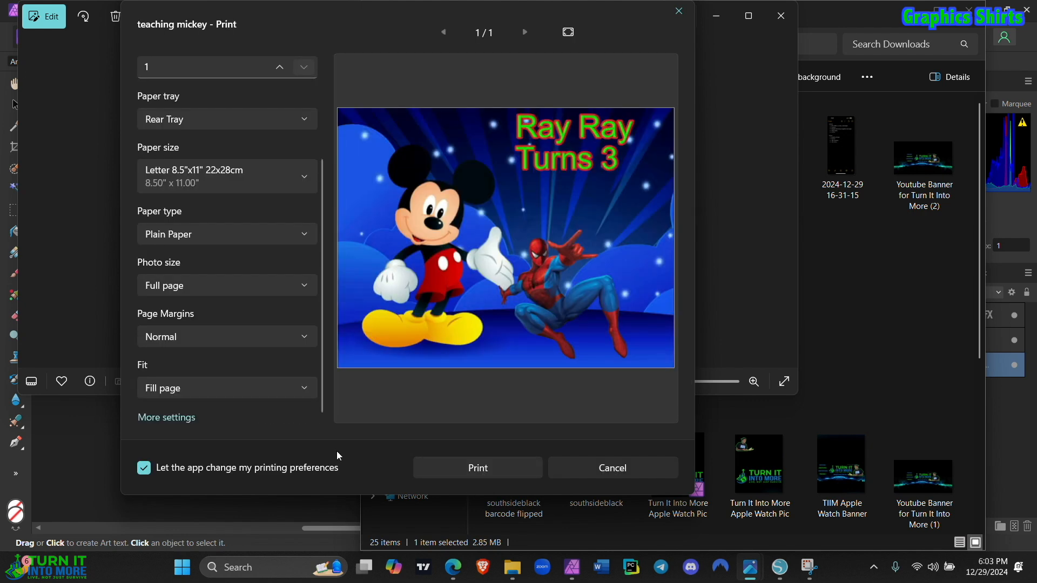
pyautogui.click(469, 473)
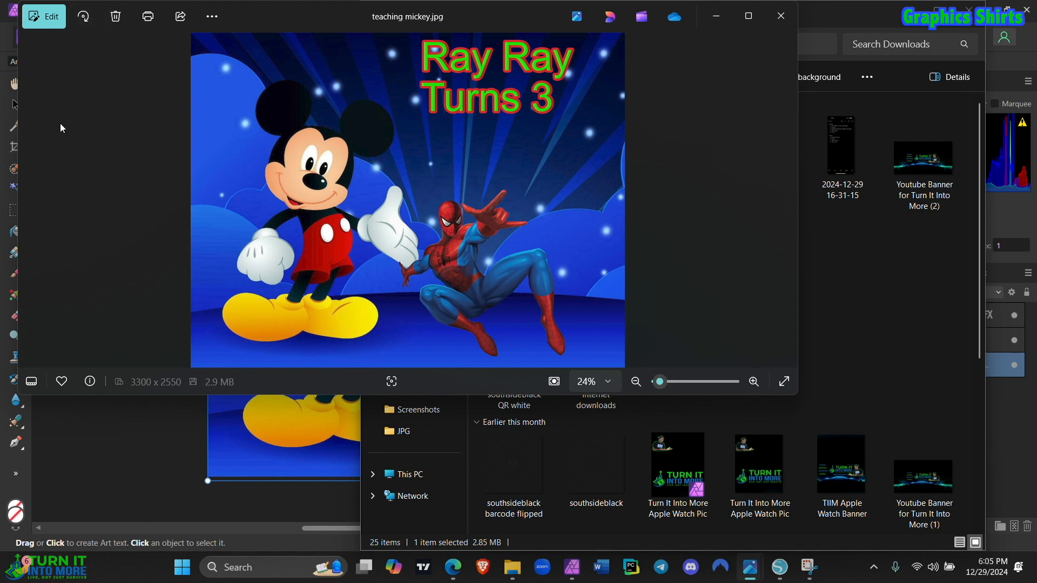
# Step: Switch to File Explorer and duplicate the teaching mickey image within the Downloads folder
pyautogui.click(877, 276)
pyautogui.click(612, 268)
pyautogui.rightClick(611, 268)
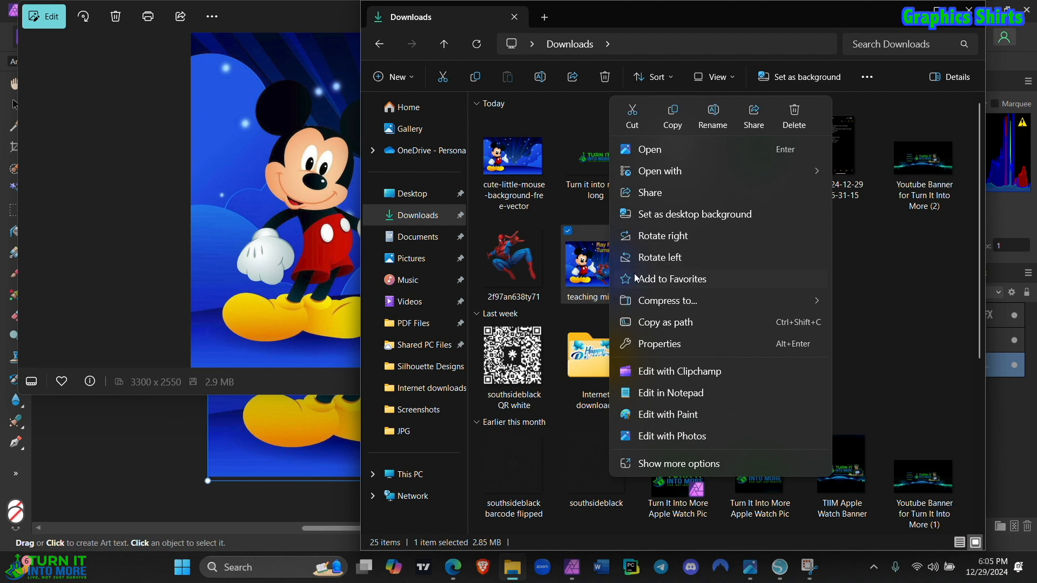
pyautogui.moveTo(670, 304)
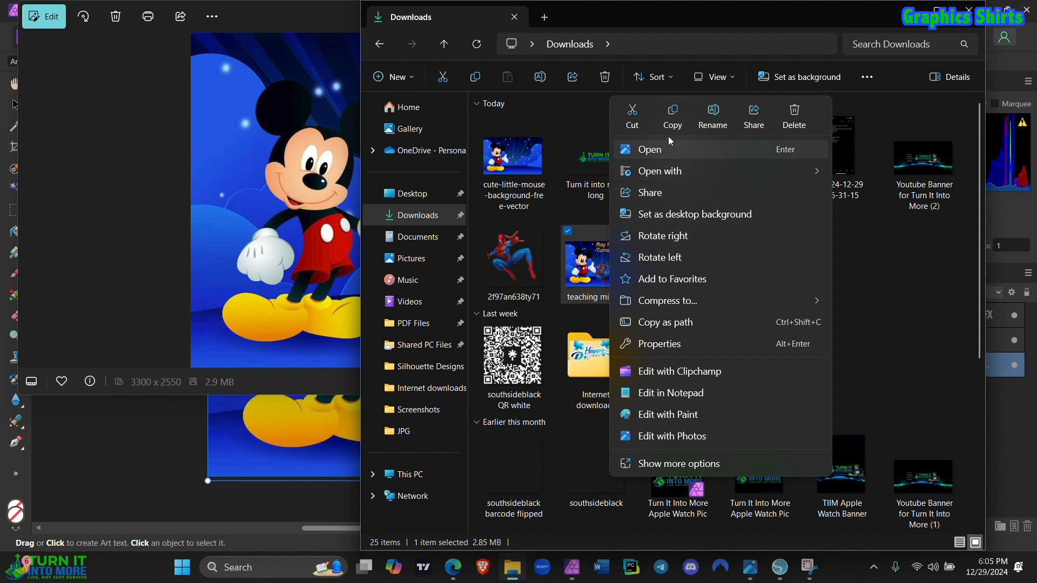
pyautogui.click(668, 121)
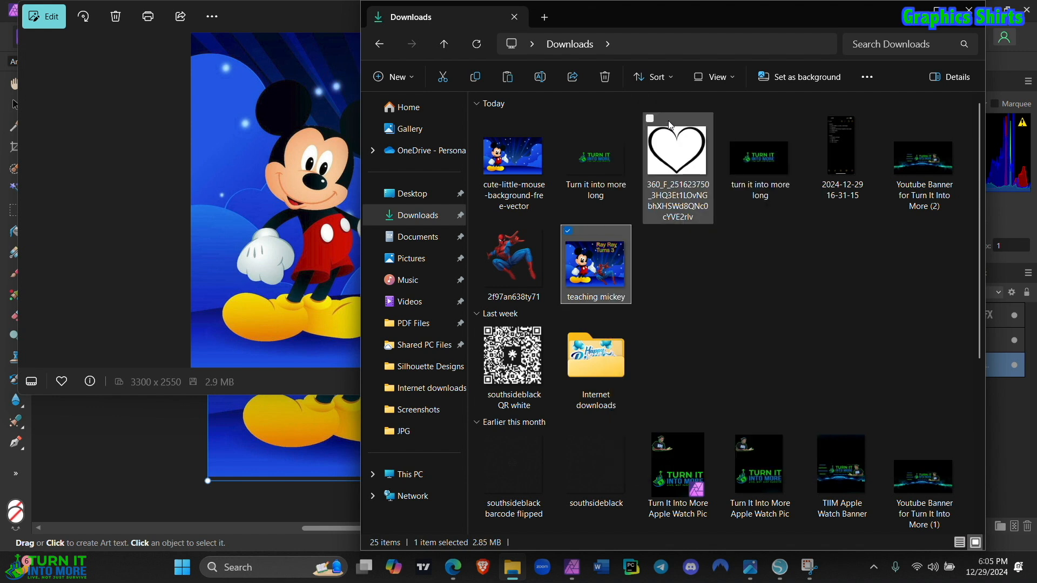
pyautogui.rightClick(665, 266)
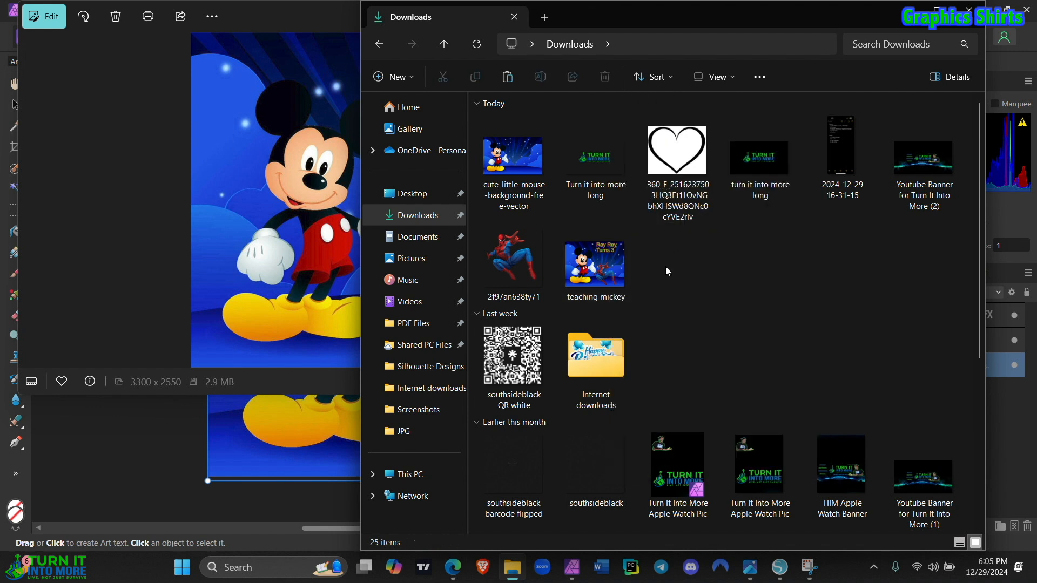
pyautogui.click(619, 258)
pyautogui.rightClick(618, 259)
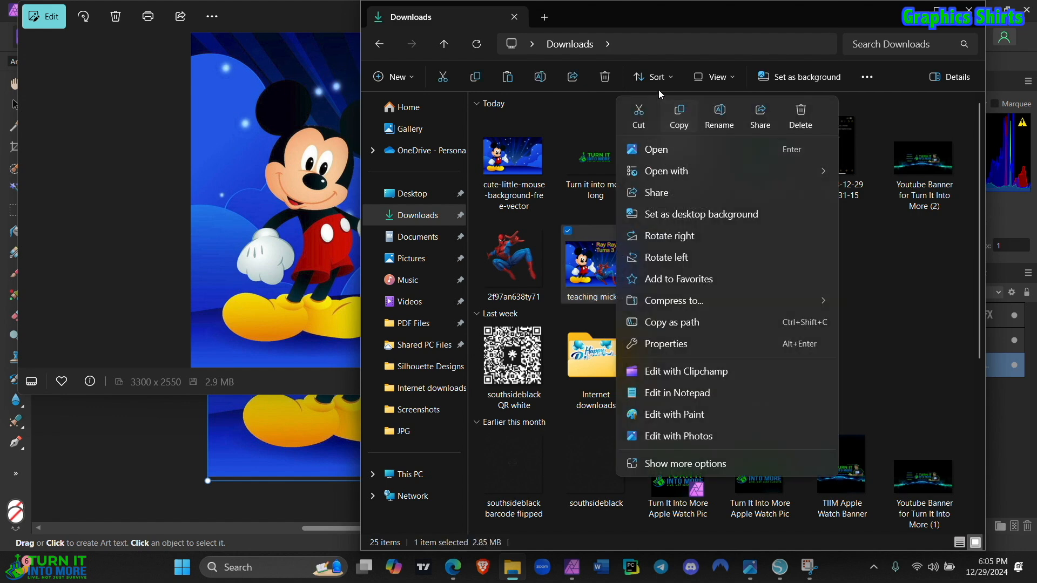
pyautogui.click(929, 284)
pyautogui.rightClick(675, 281)
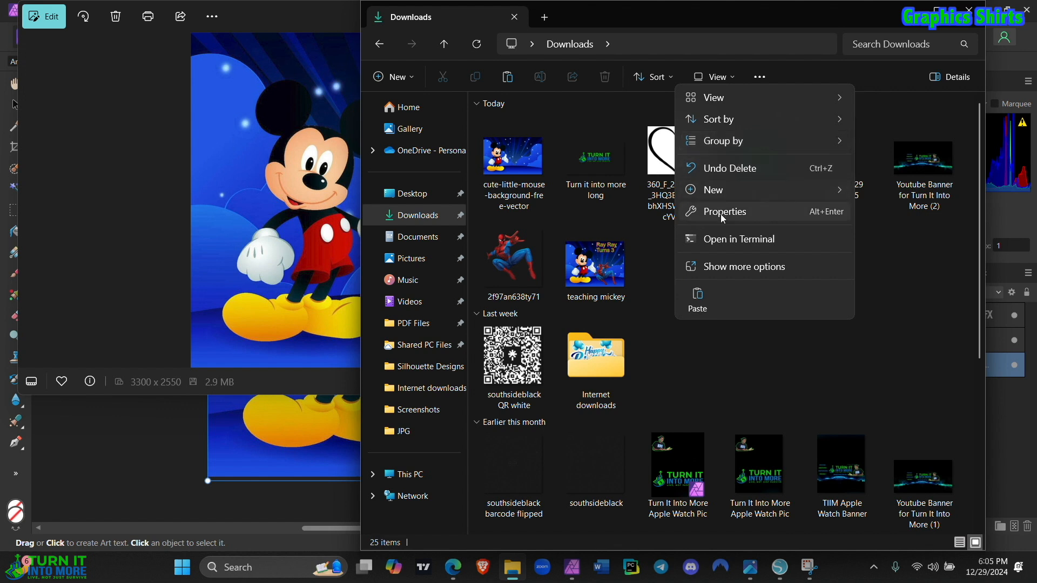
pyautogui.click(693, 301)
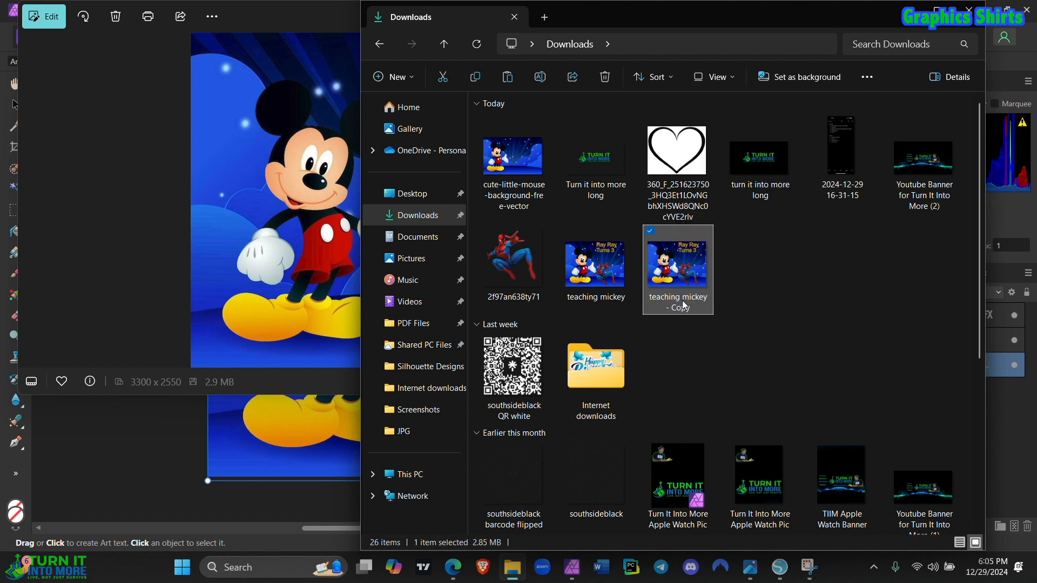
pyautogui.click(684, 305)
pyautogui.click(692, 307)
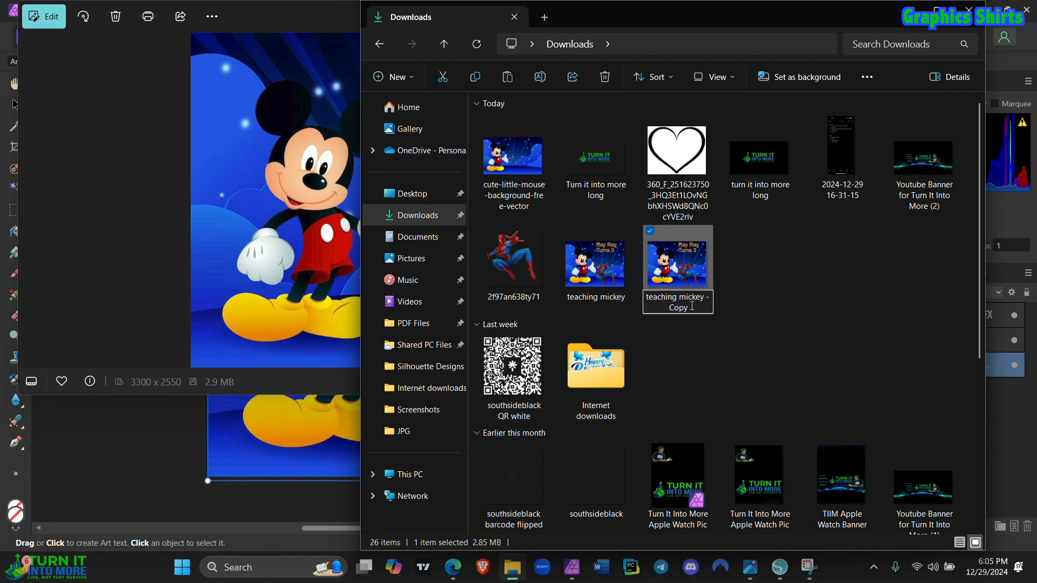
pyautogui.click(719, 284)
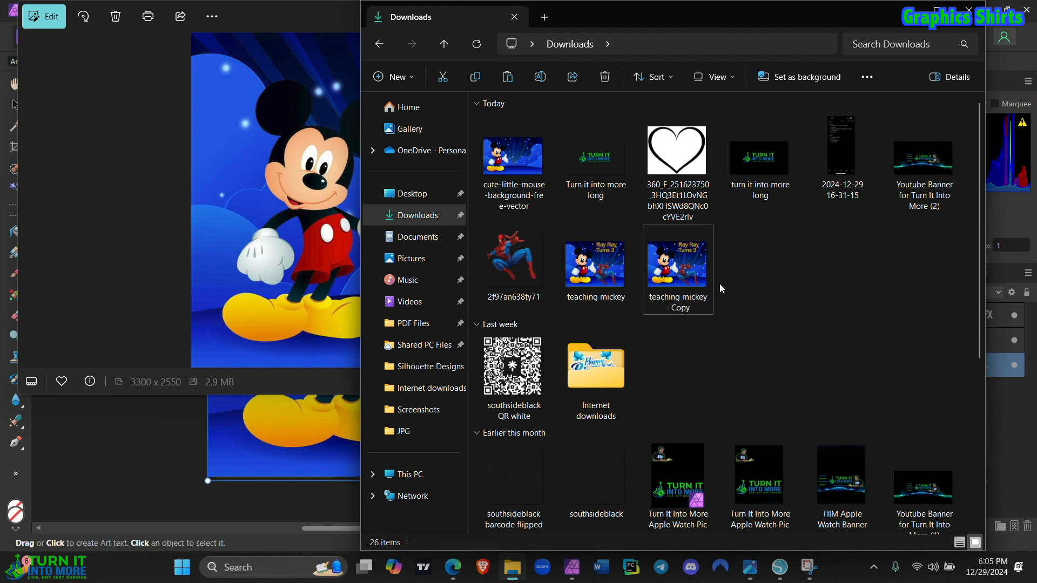
# Step: Open the teaching mickey - Copy image in Photos, flip it horizontally and save it over the same file
pyautogui.doubleClick(691, 275)
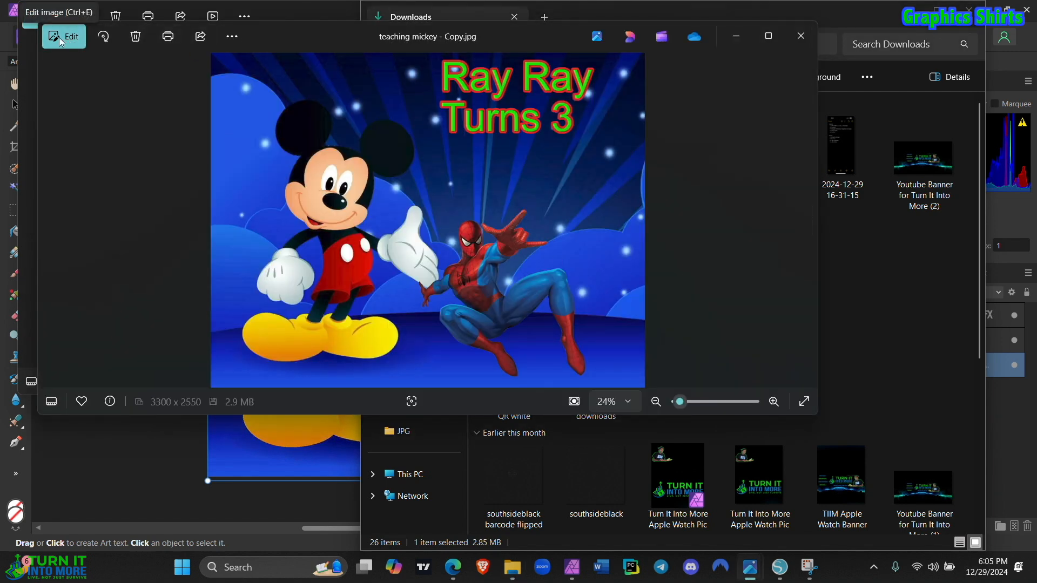
pyautogui.moveTo(289, 31); pyautogui.dragTo(286, 106)
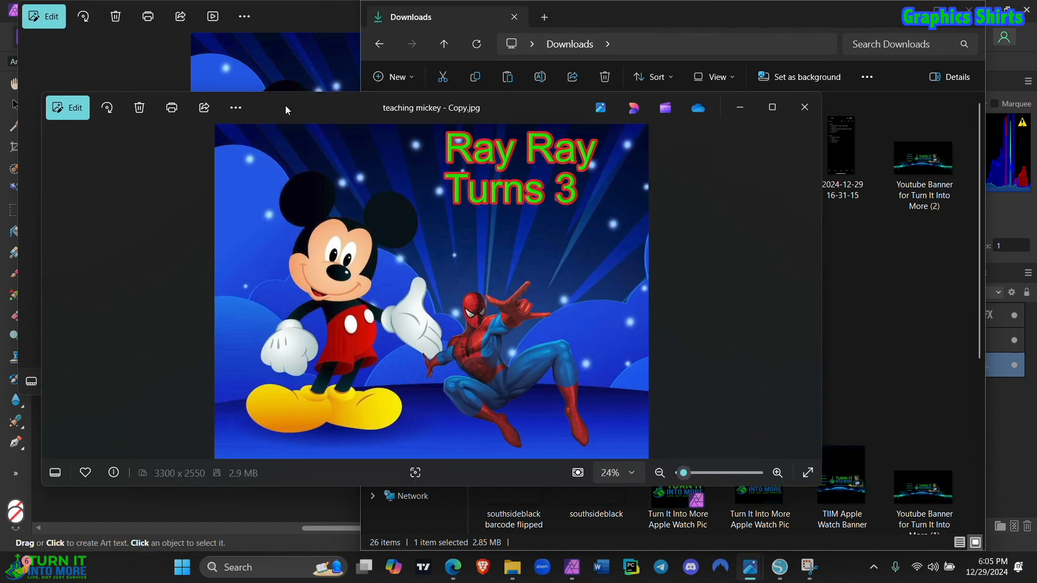
pyautogui.click(71, 109)
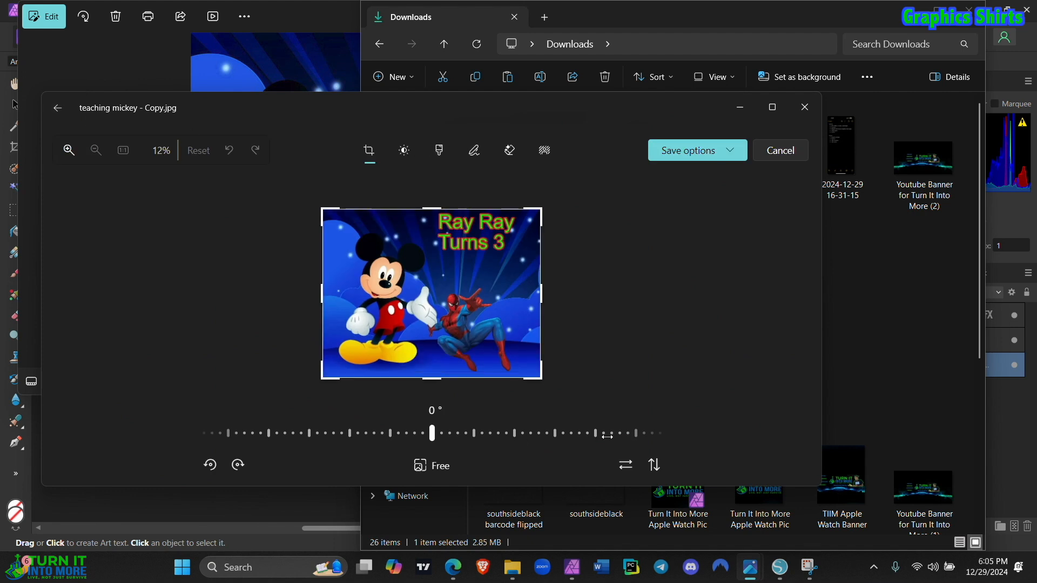
pyautogui.click(625, 465)
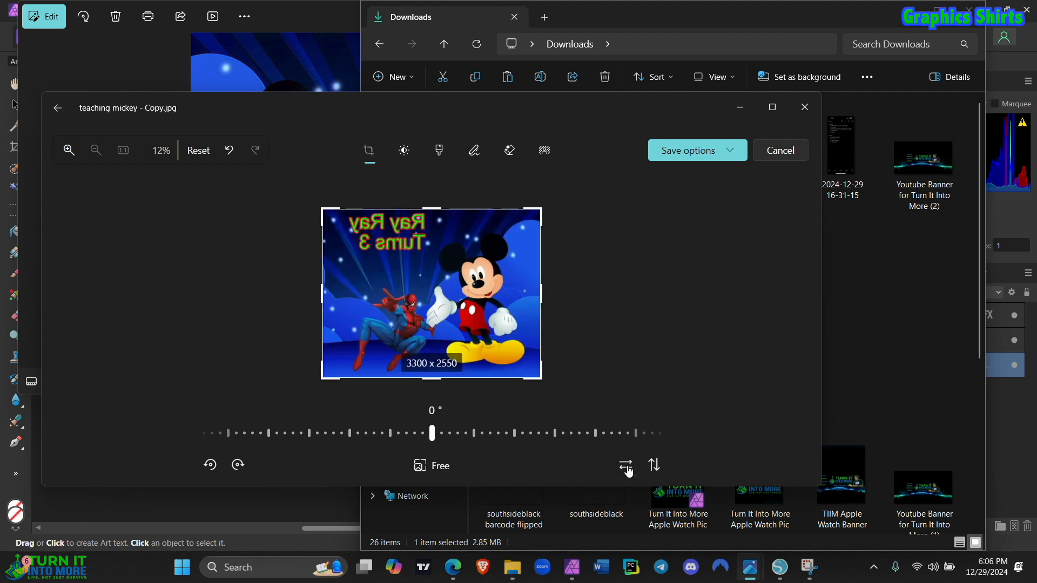
pyautogui.click(731, 158)
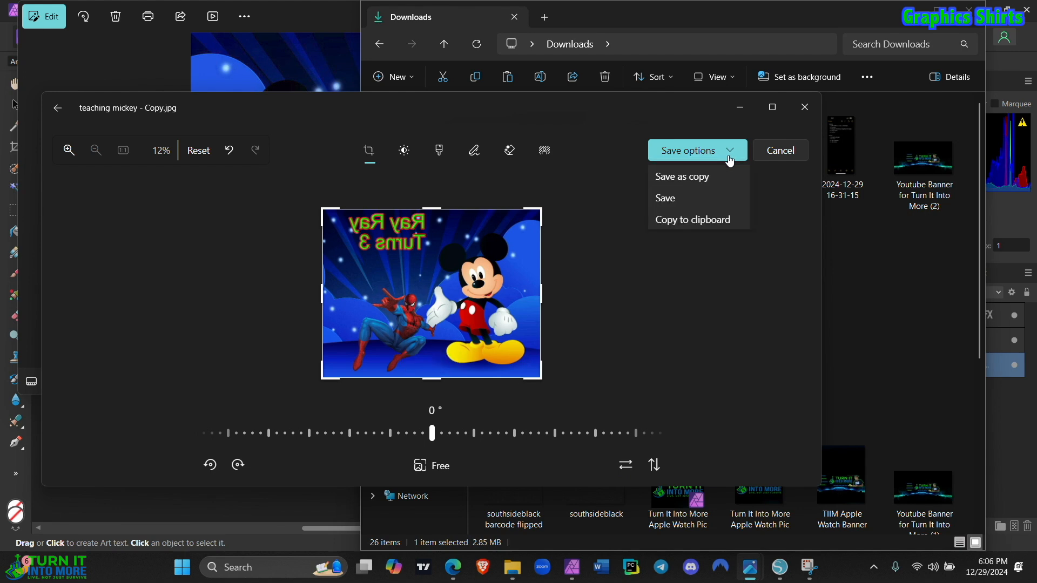
pyautogui.click(680, 201)
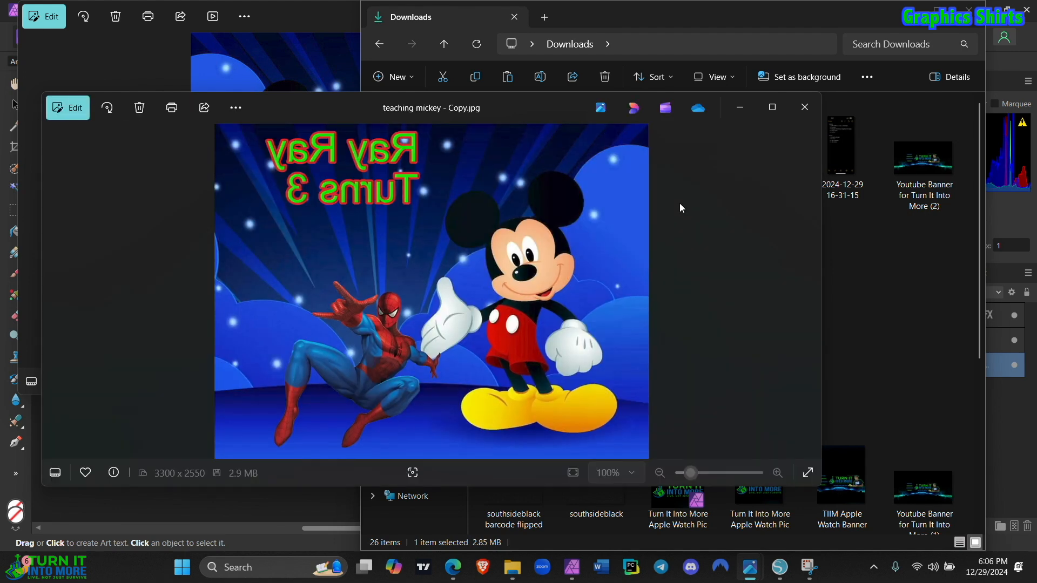
pyautogui.click(800, 116)
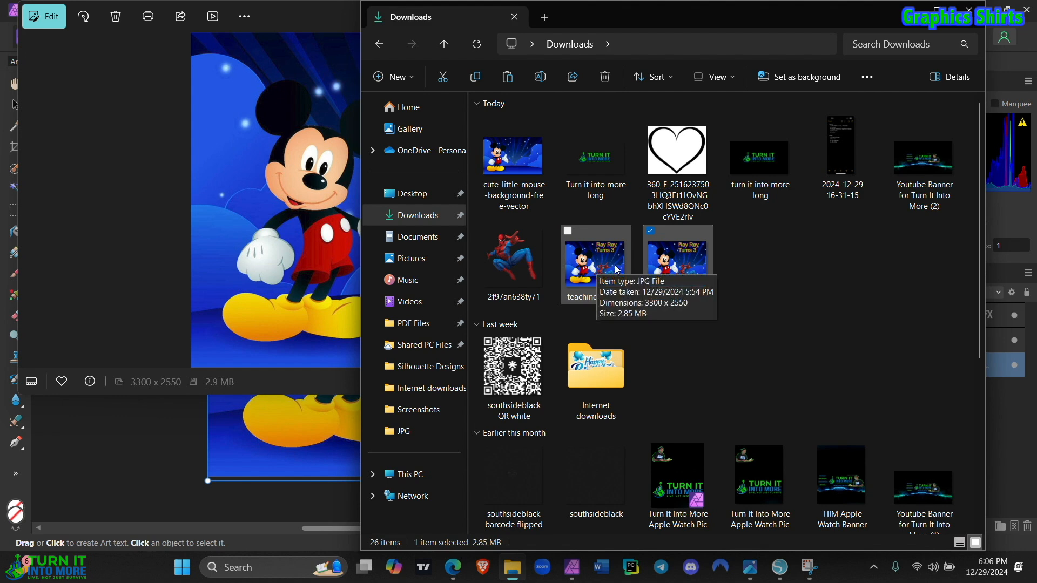
# Step: Flip the original teaching mickey image horizontally in Photos and save it as a JPG copy named "teaching mickey mirror" in Downloads
pyautogui.doubleClick(593, 268)
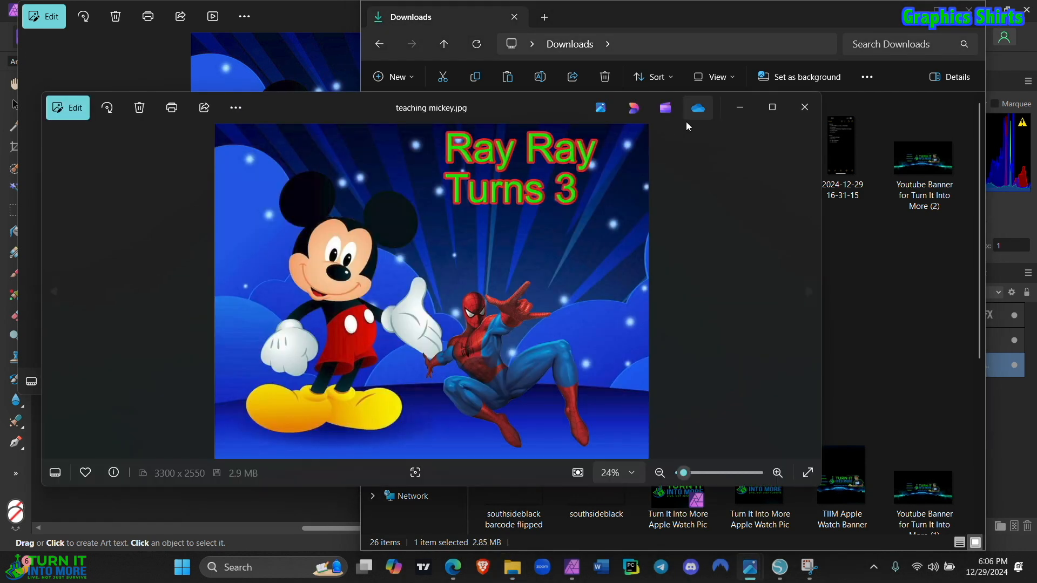
pyautogui.click(70, 108)
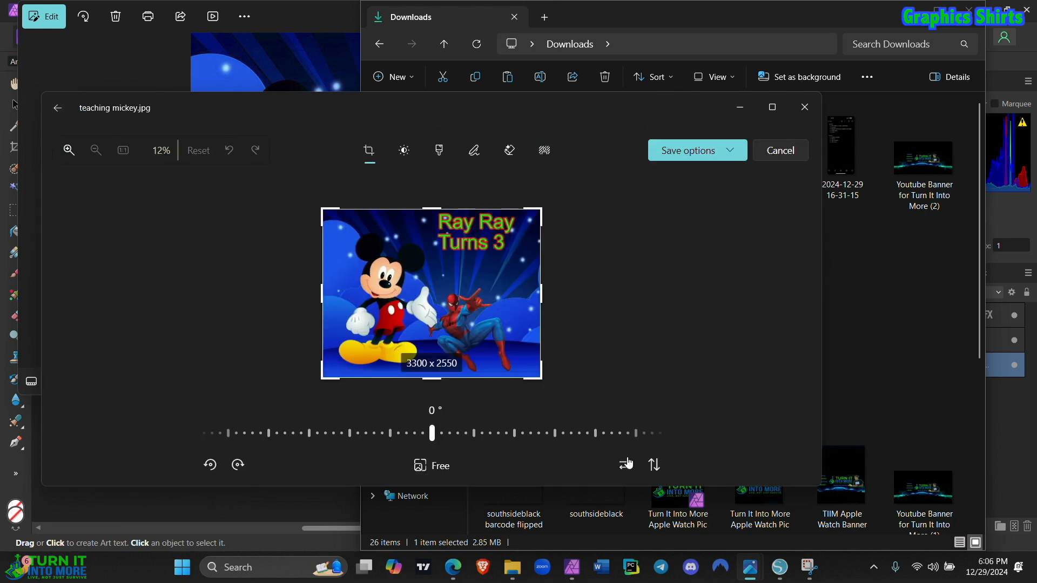
pyautogui.click(627, 464)
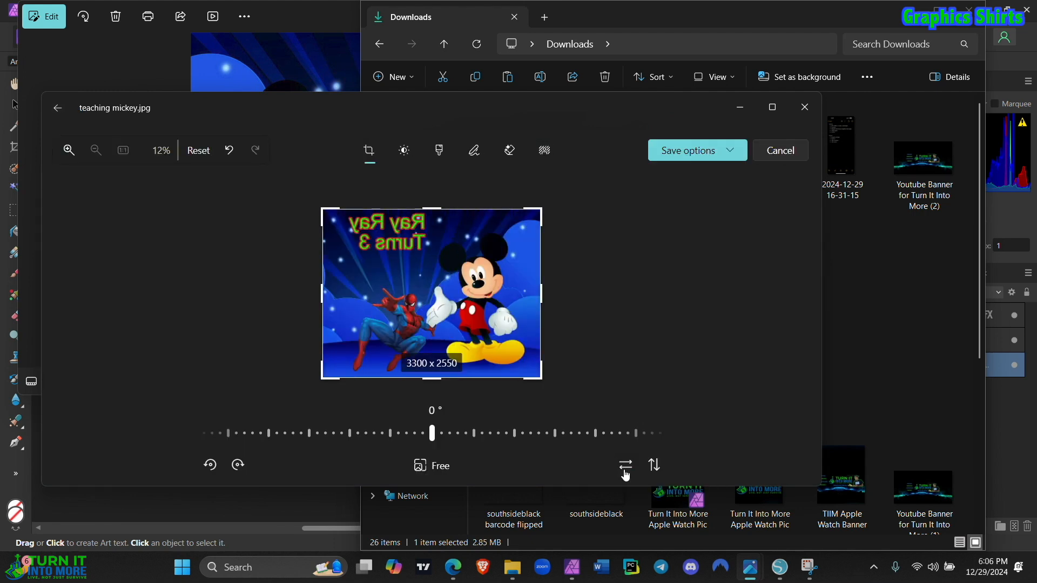
pyautogui.click(700, 156)
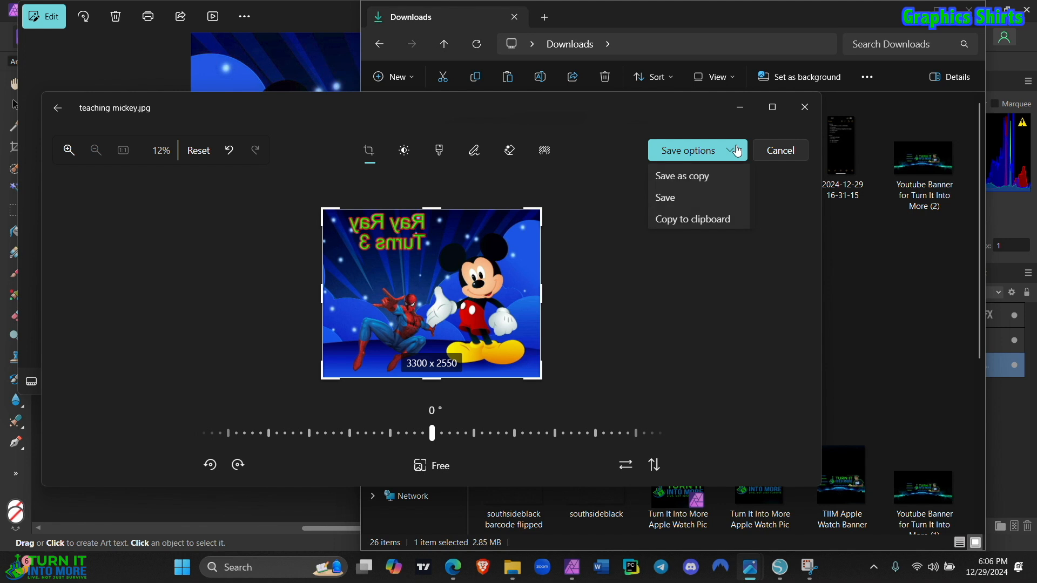
pyautogui.click(713, 182)
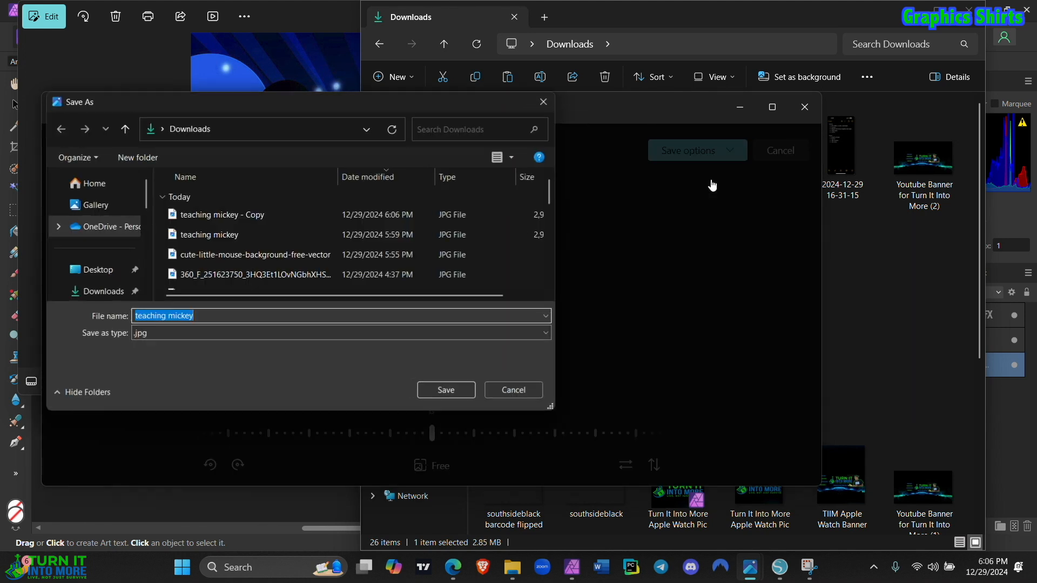
pyautogui.click(209, 315)
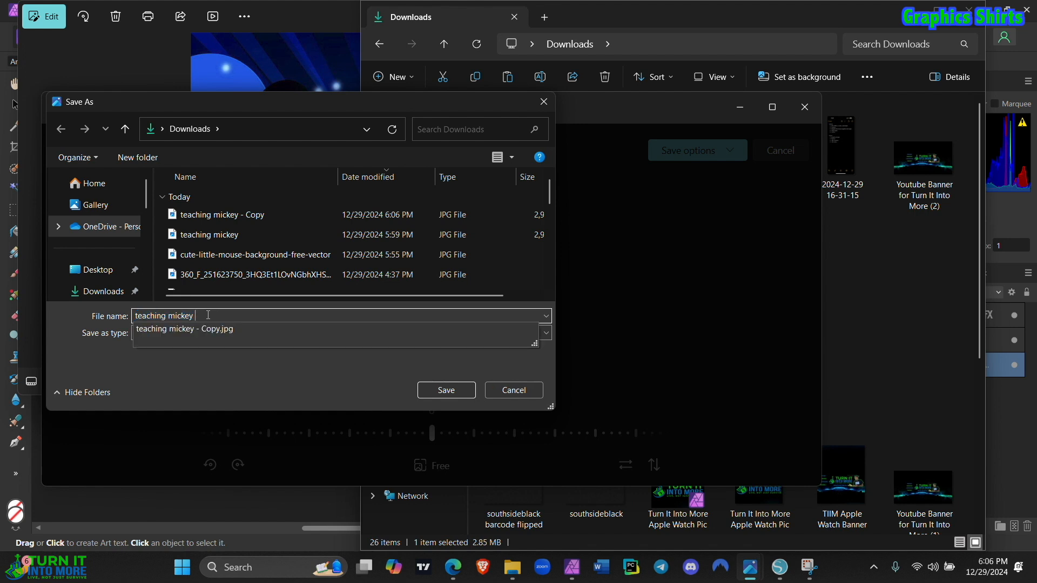
pyautogui.write('mirror')
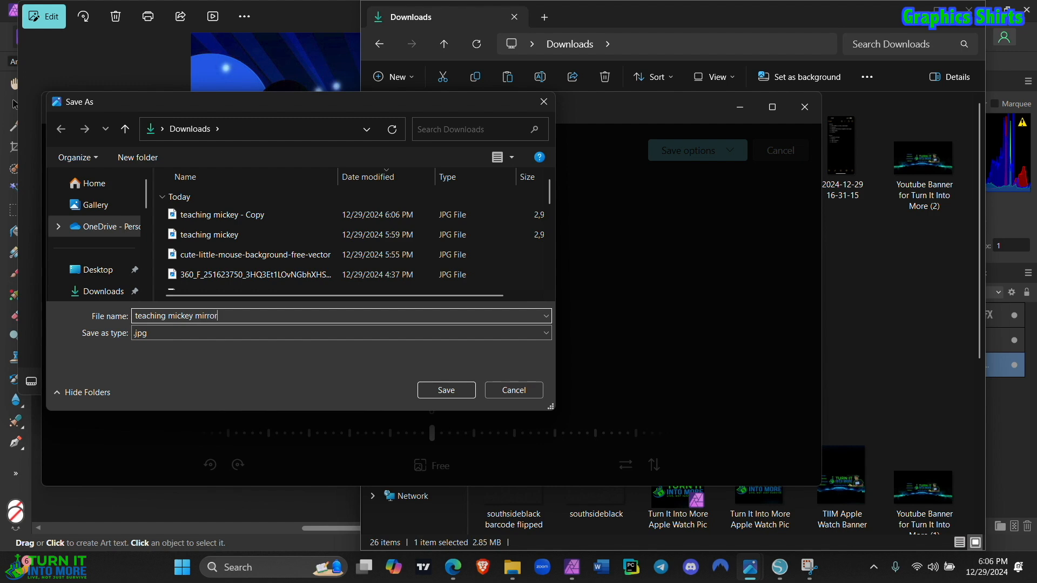
pyautogui.click(446, 390)
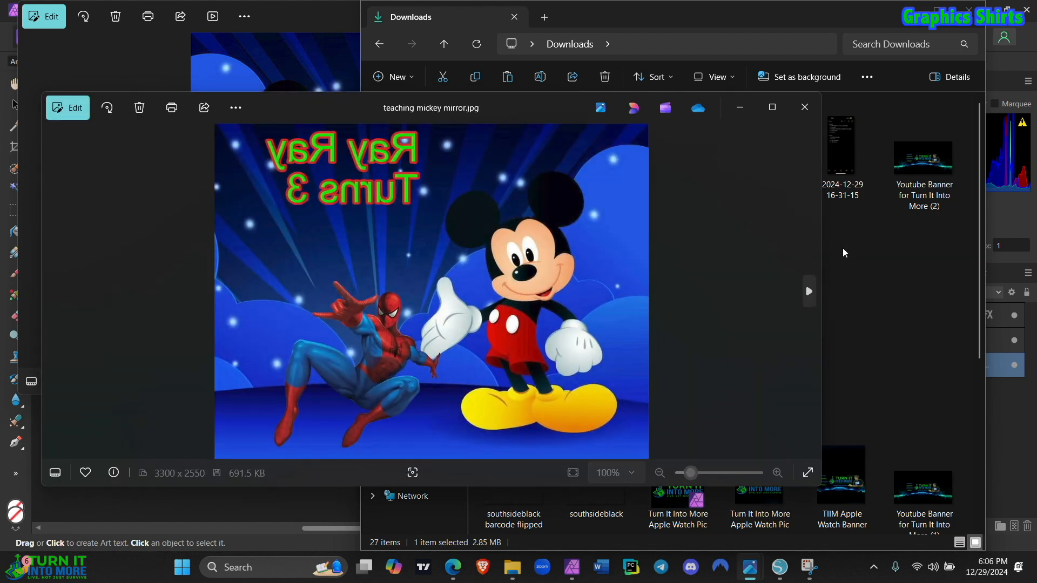
# Step: Open the teaching mickey mirror image from Downloads for printing and check its additional print settings, including borderless printing
pyautogui.click(843, 280)
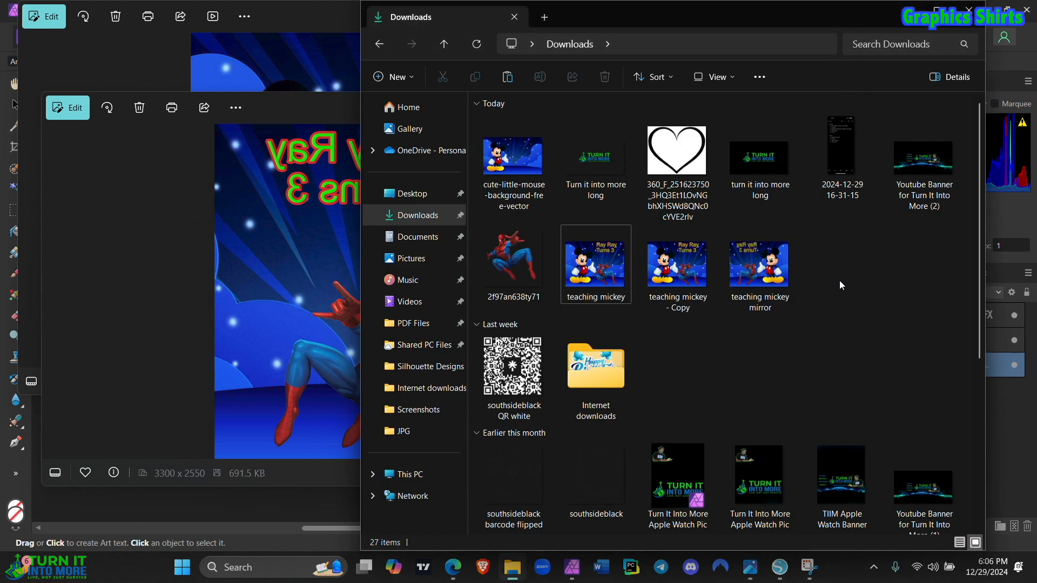
pyautogui.doubleClick(750, 279)
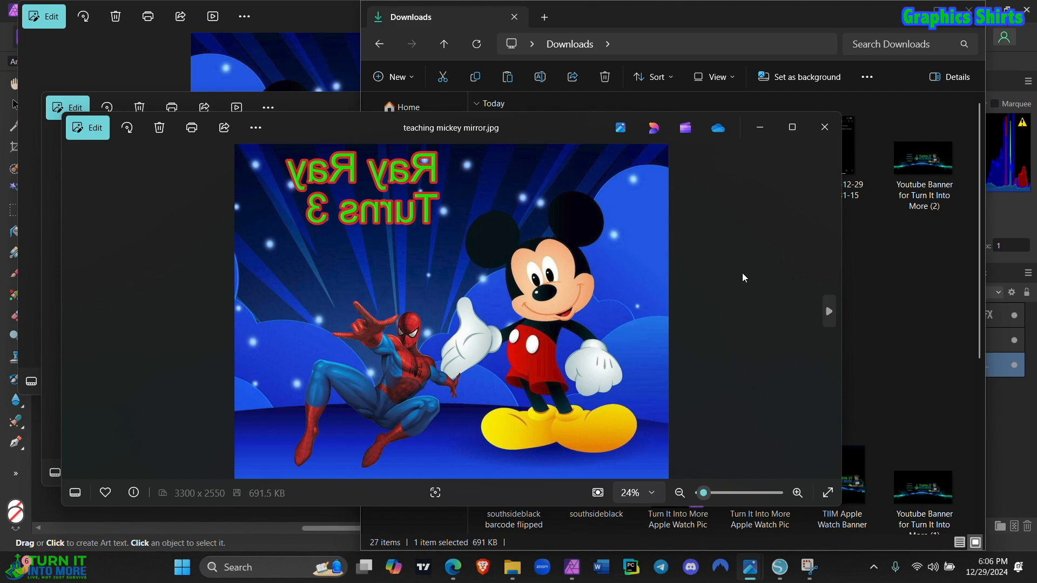
pyautogui.click(190, 128)
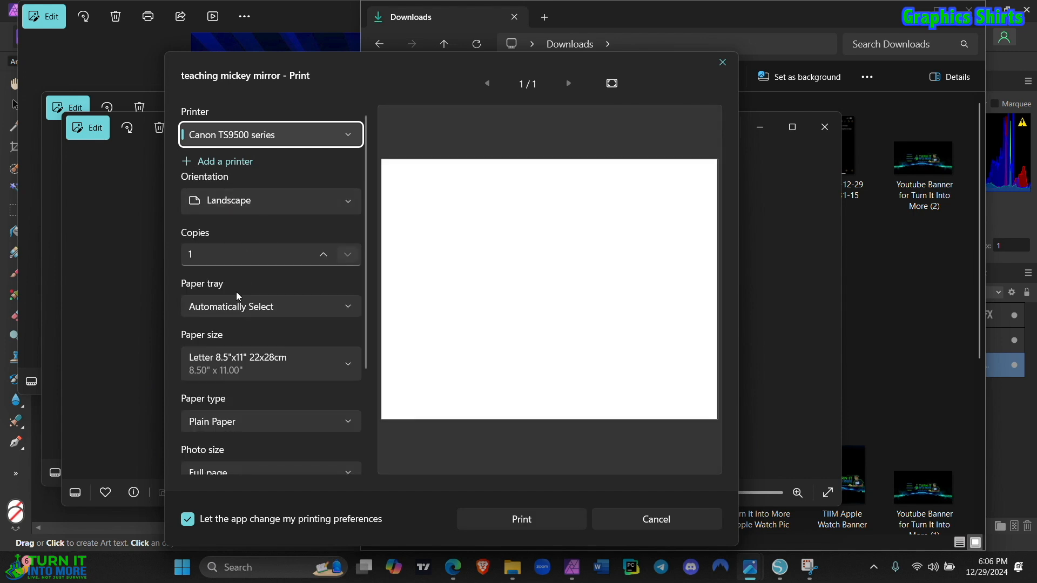
pyautogui.scroll(-3, 231, 384)
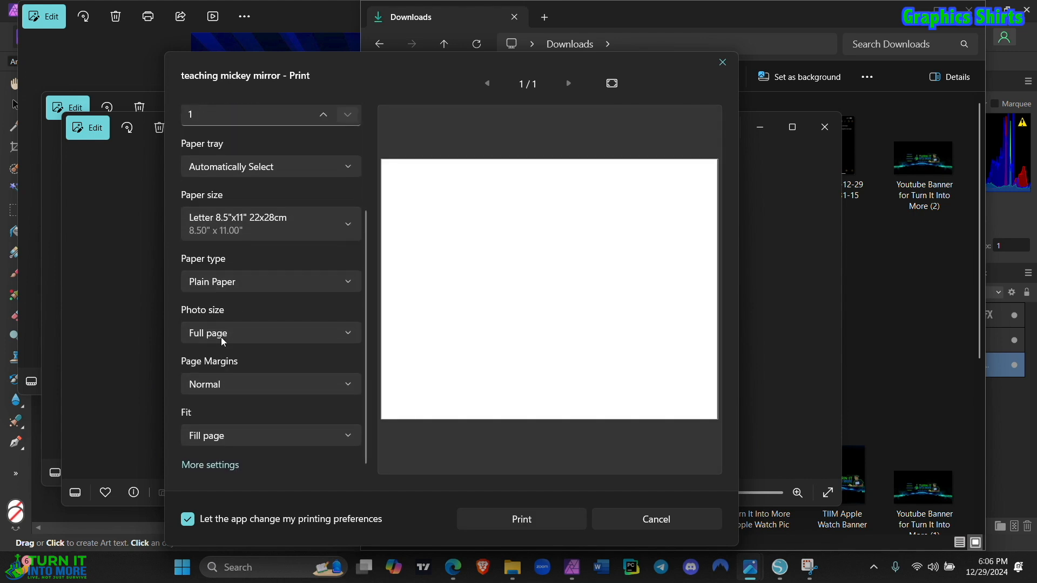
pyautogui.click(208, 468)
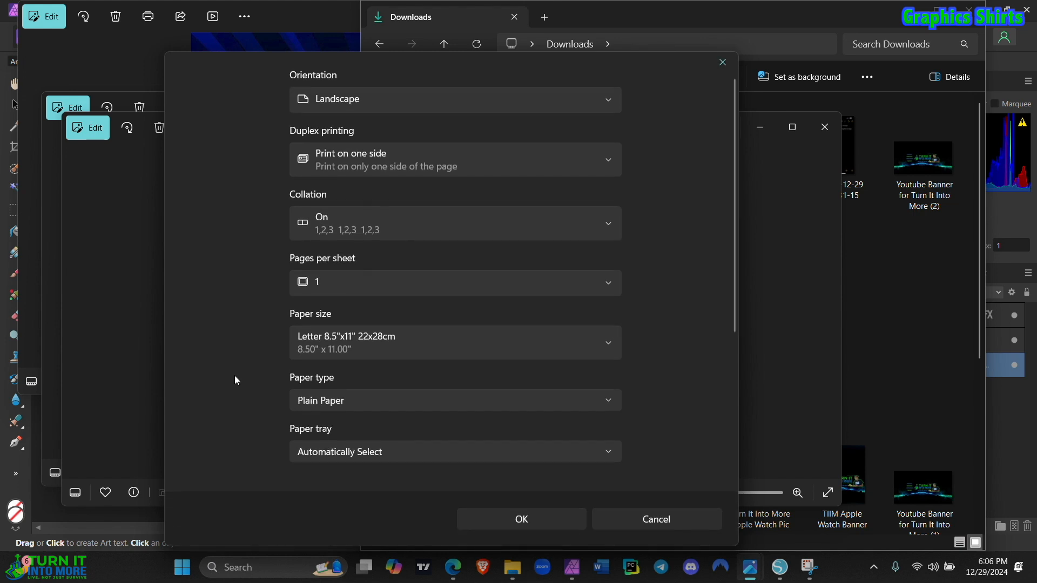
pyautogui.scroll(-5, 234, 375)
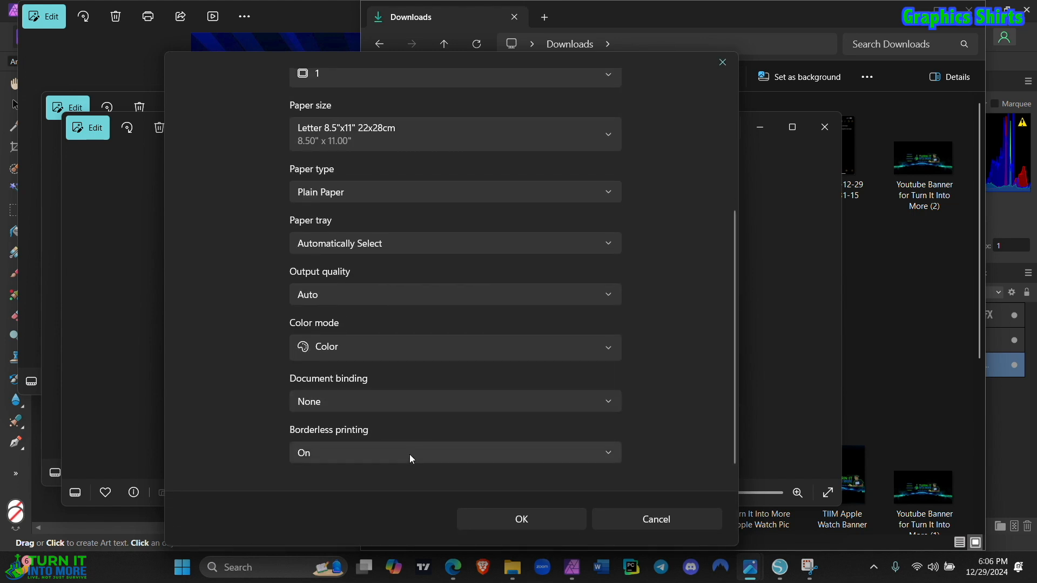
pyautogui.click(551, 516)
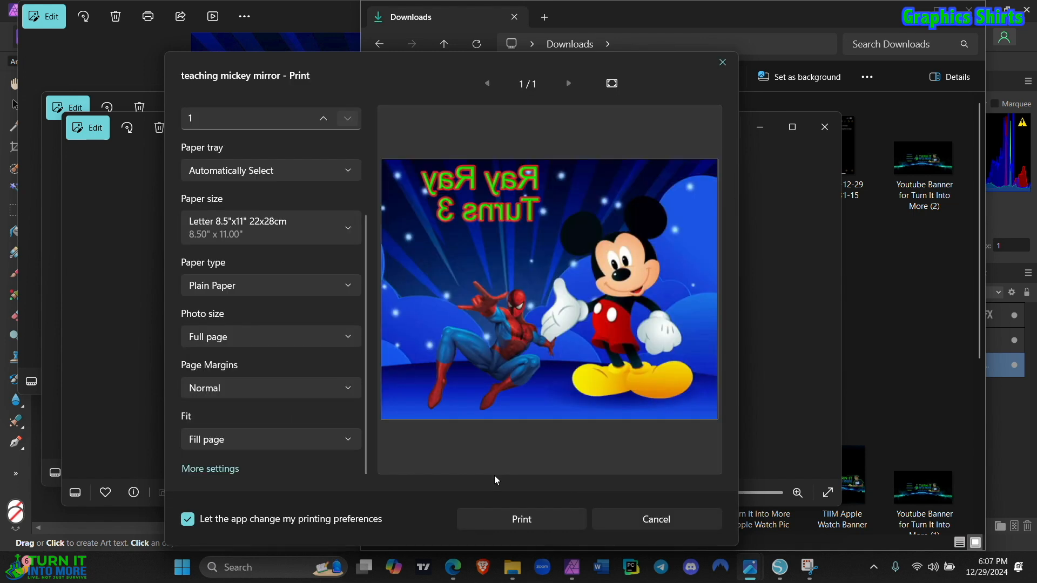